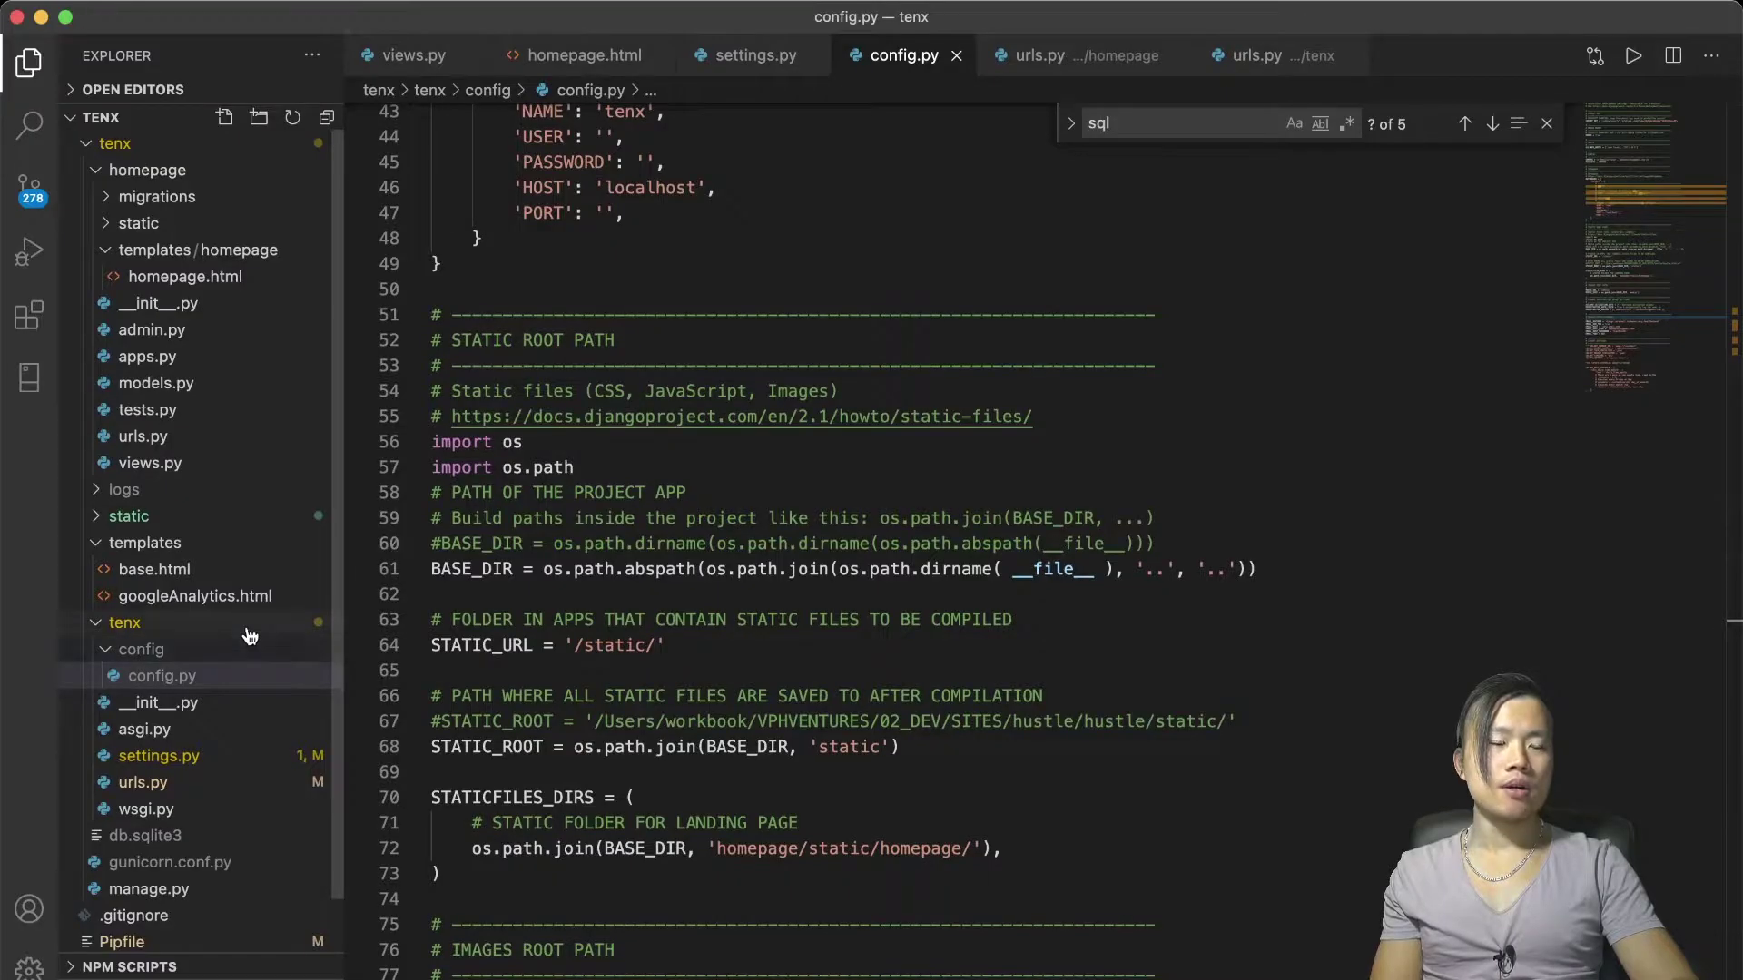
Switch to the tenx urls.py tab and scroll to the cms, documents and pages routes
{"action": "scroll", "coordinate": [249, 636], "scroll_direction": "down", "scroll_amount": 1}
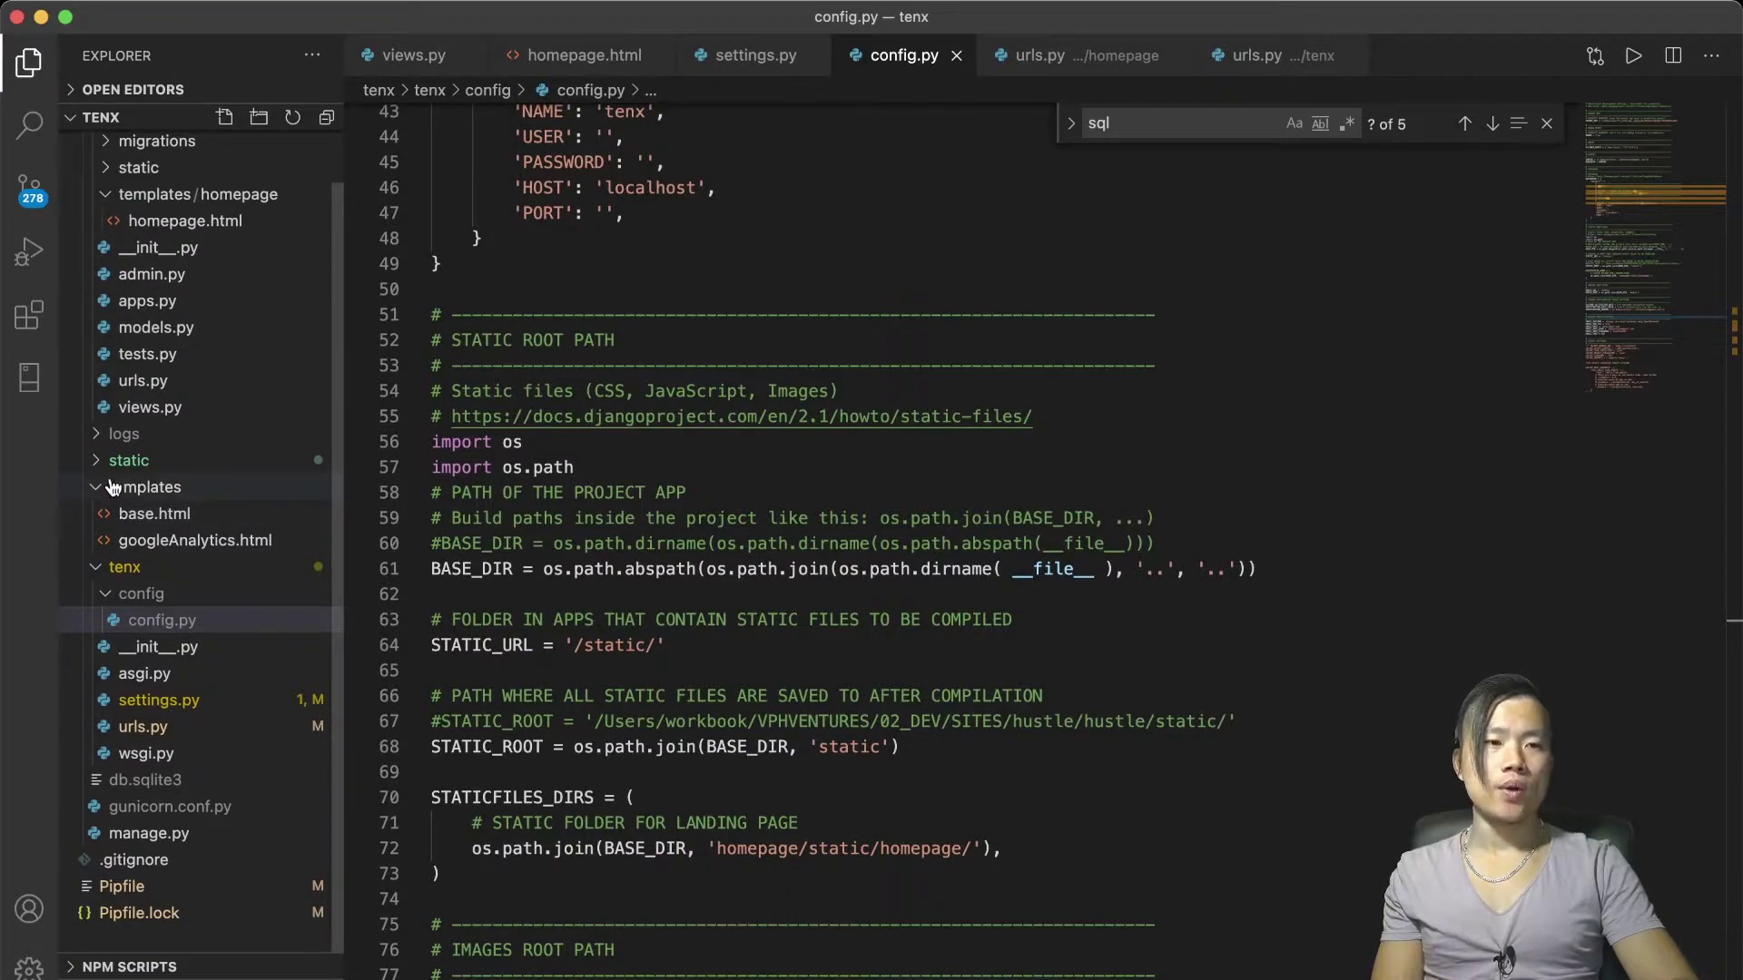
{"action": "scroll", "coordinate": [204, 349], "scroll_direction": "up", "scroll_amount": 2}
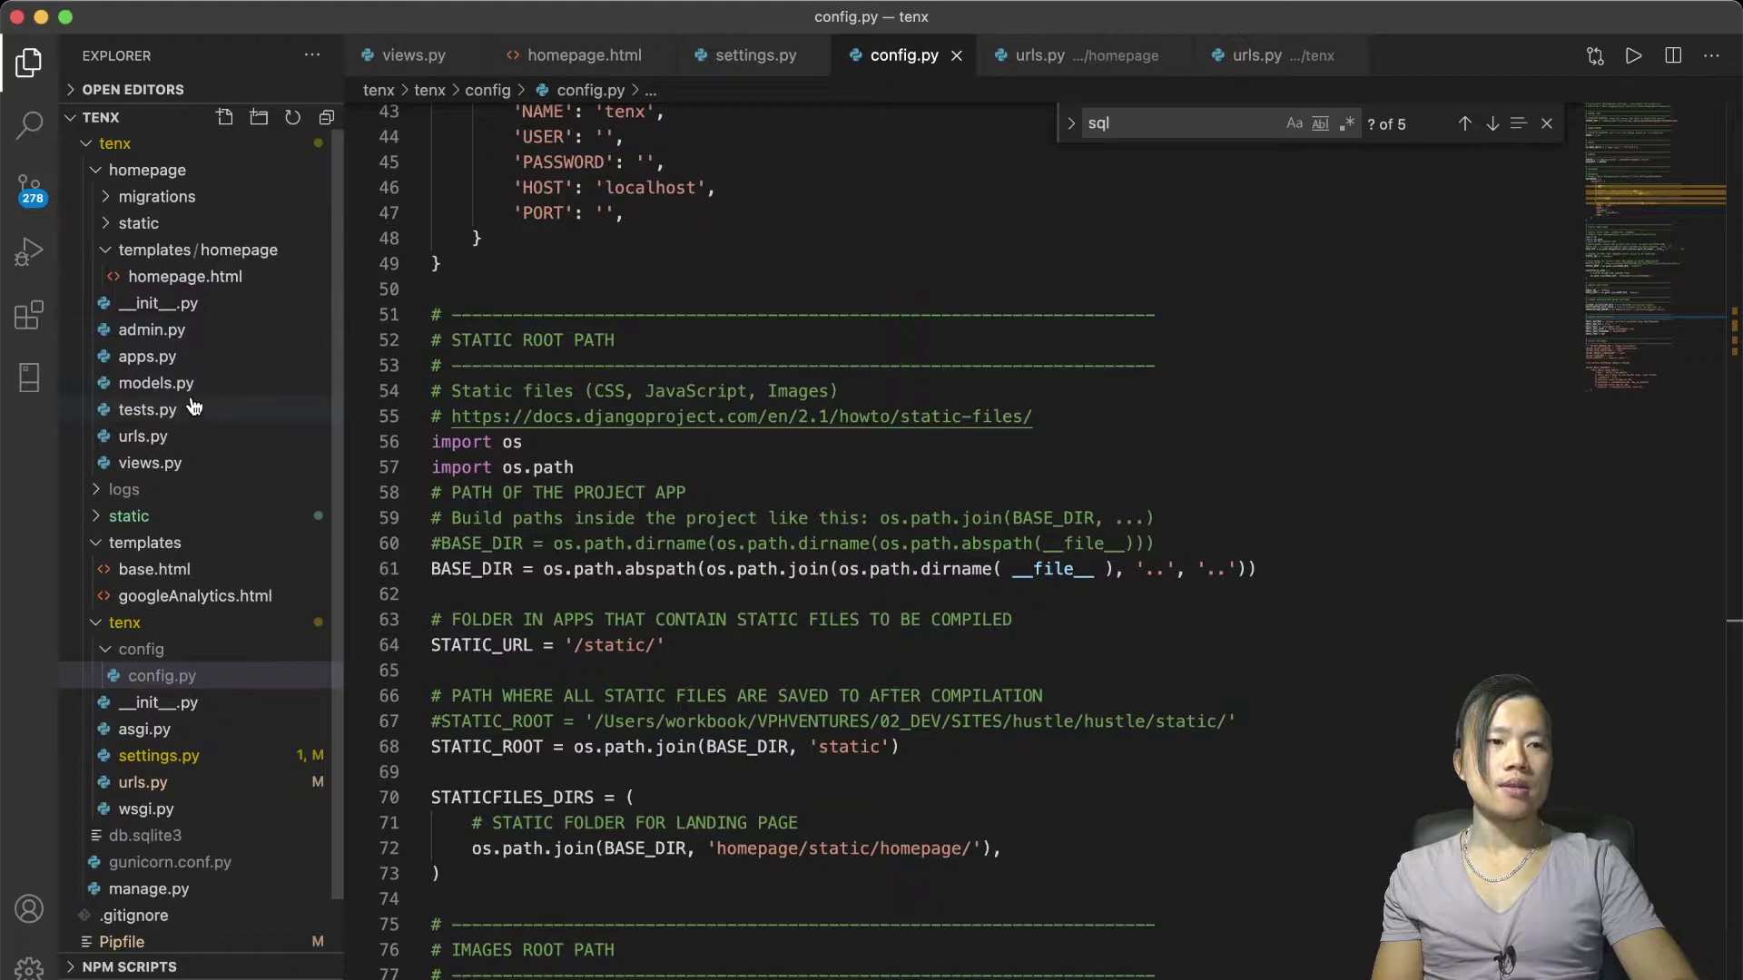
{"action": "scroll", "coordinate": [250, 405], "scroll_direction": "down", "scroll_amount": 2}
{"action": "key", "text": "ctrl+Tab"}
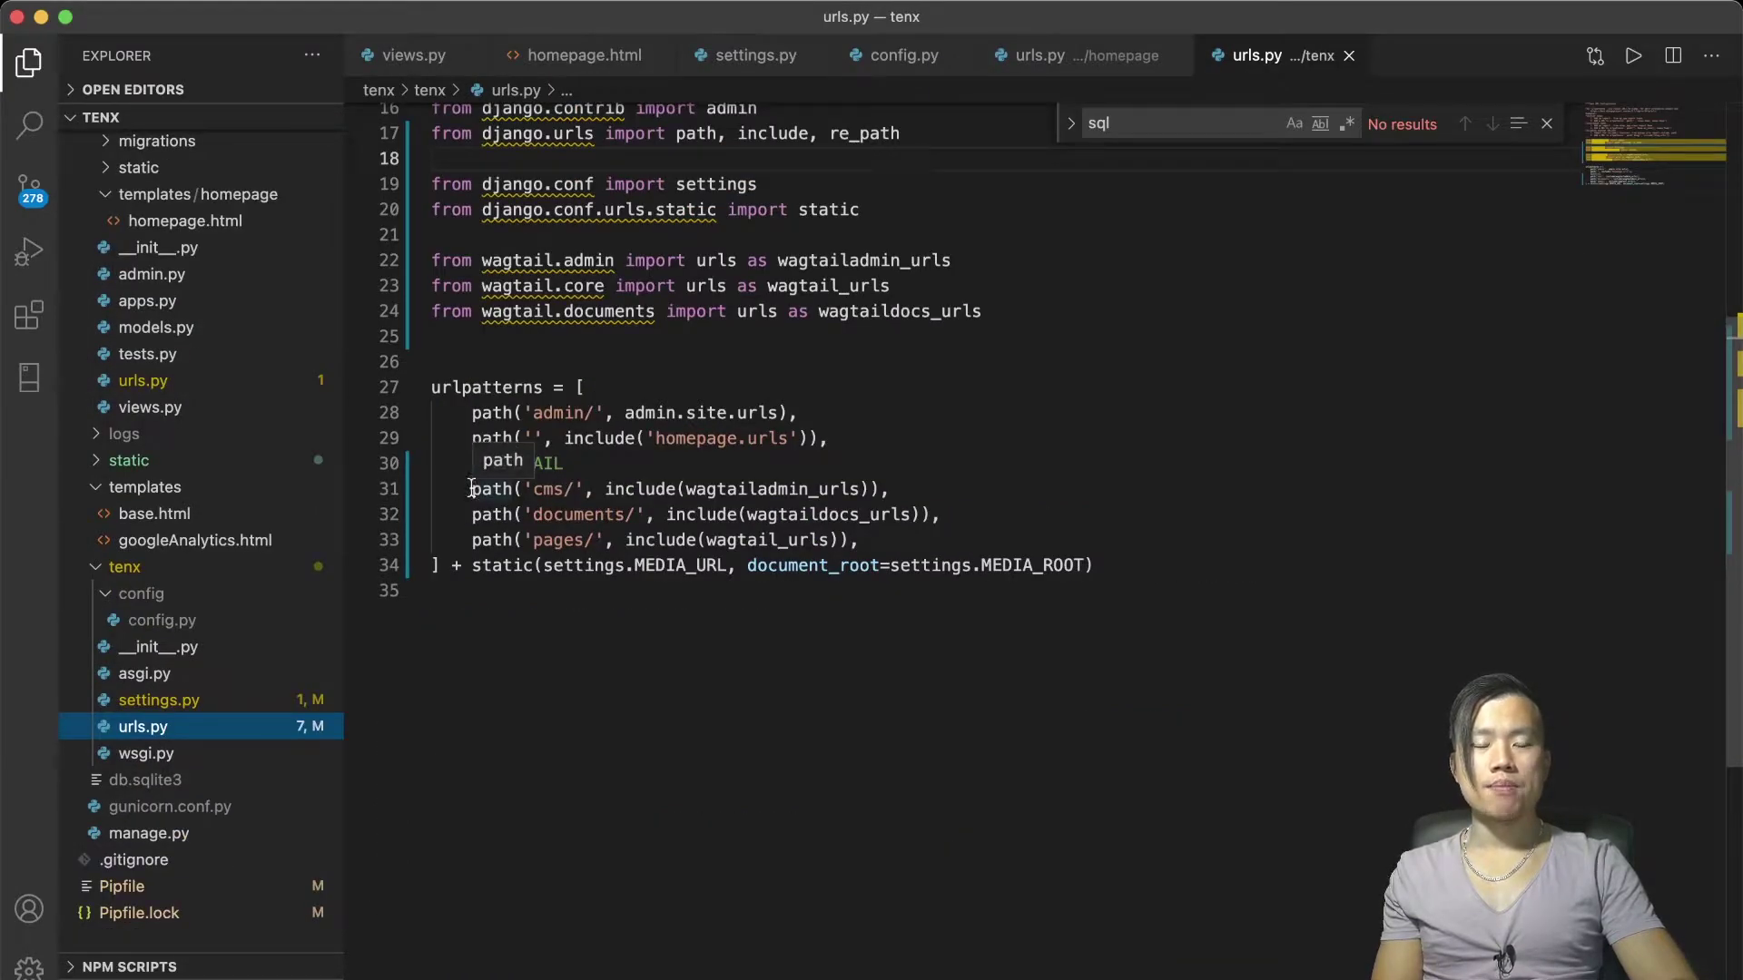
{"action": "scroll", "coordinate": [618, 479], "scroll_direction": "down", "scroll_amount": 1}
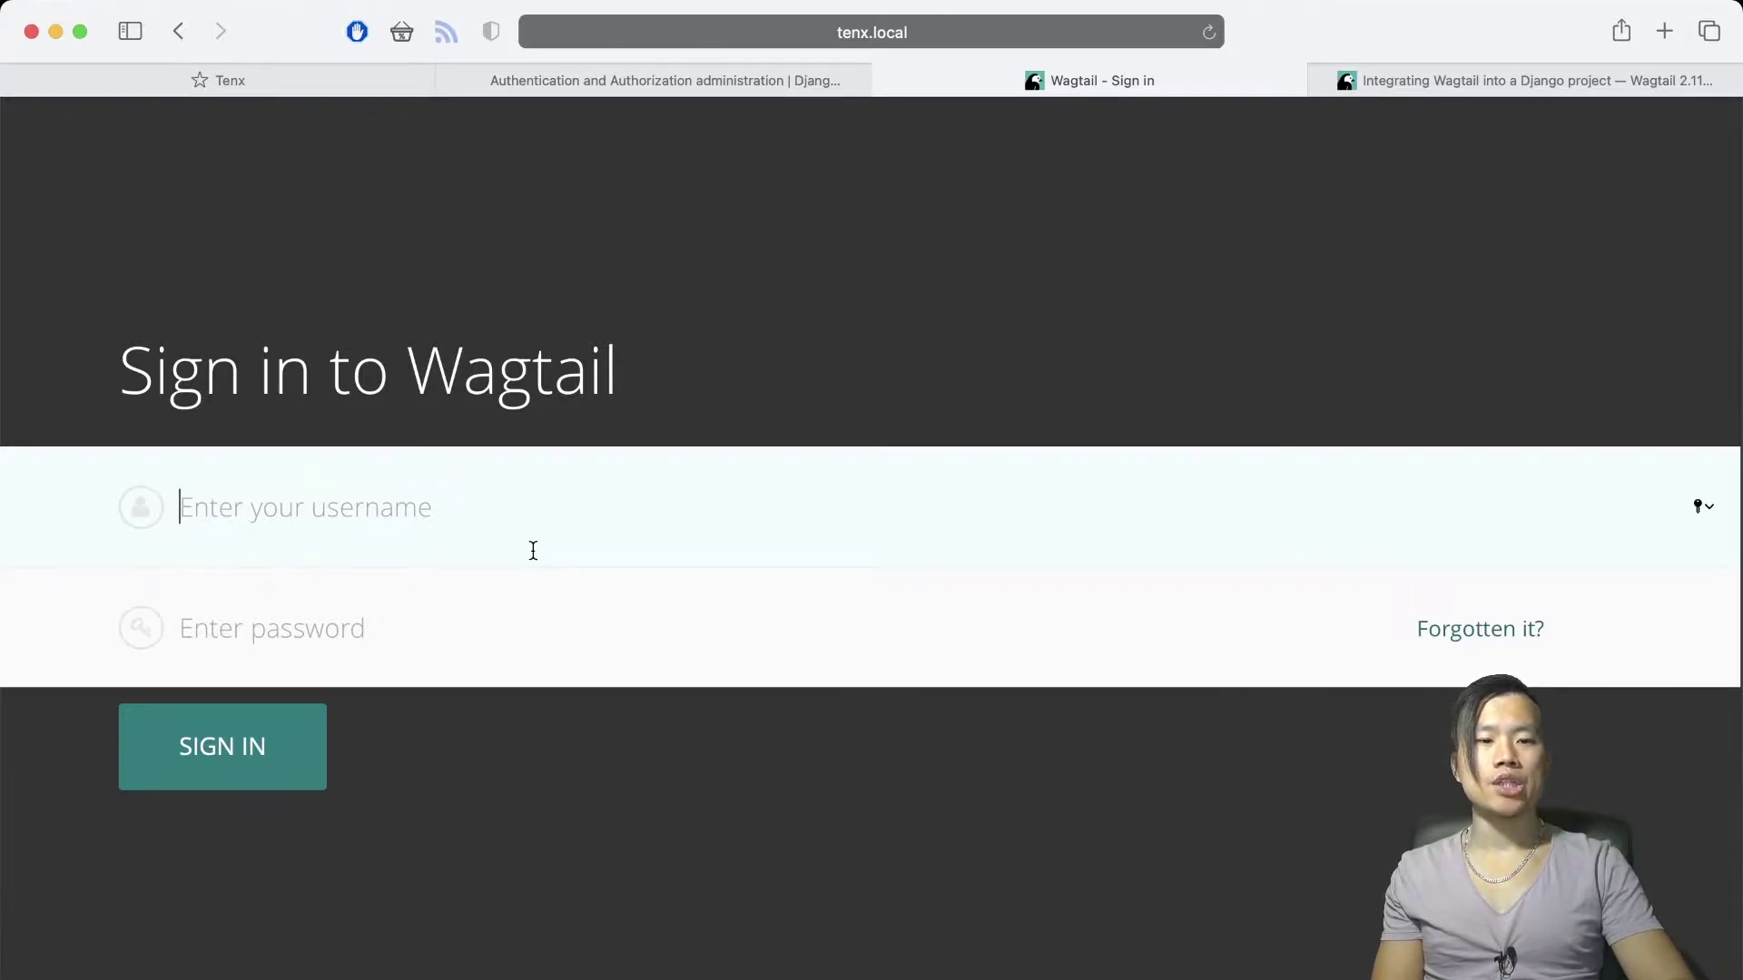
Sign in to Wagtail as admin with the account password to reach the TENX dashboard
{"action": "type", "text": "admin"}
{"action": "key", "text": "Tab"}
{"action": "type", "text": "******"}
{"action": "left_click", "coordinate": [295, 747]}
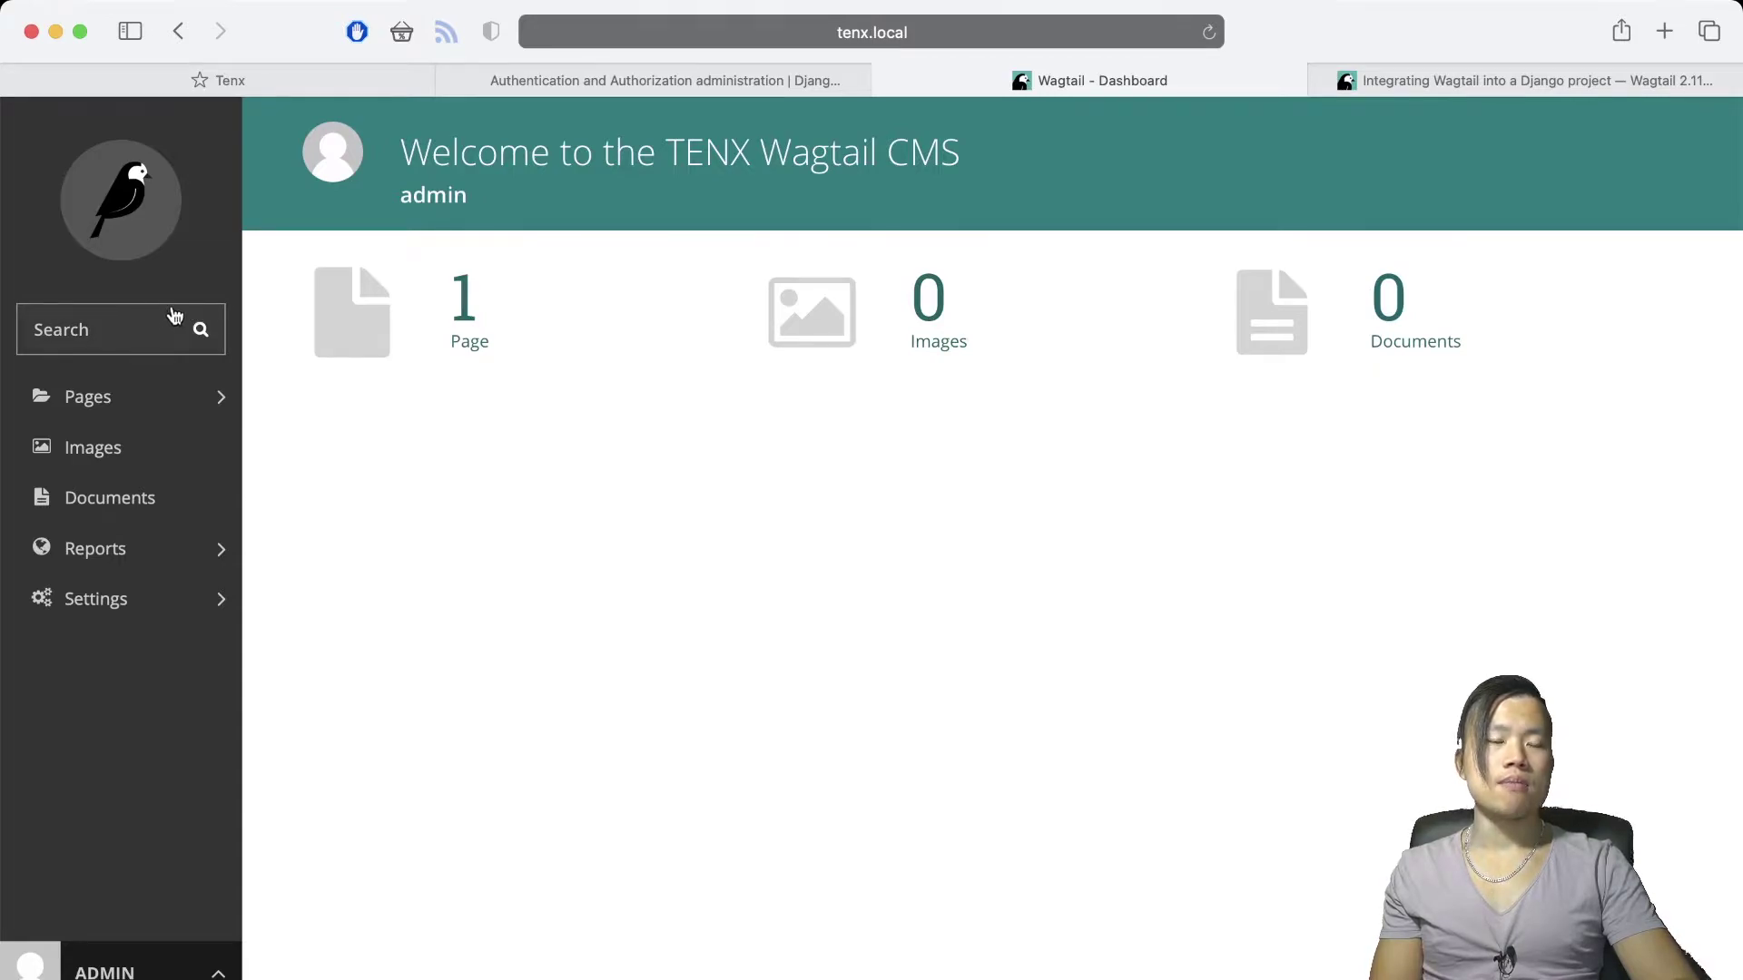
Search the admin for 'page' from the sidebar search box
{"action": "left_click", "coordinate": [134, 333]}
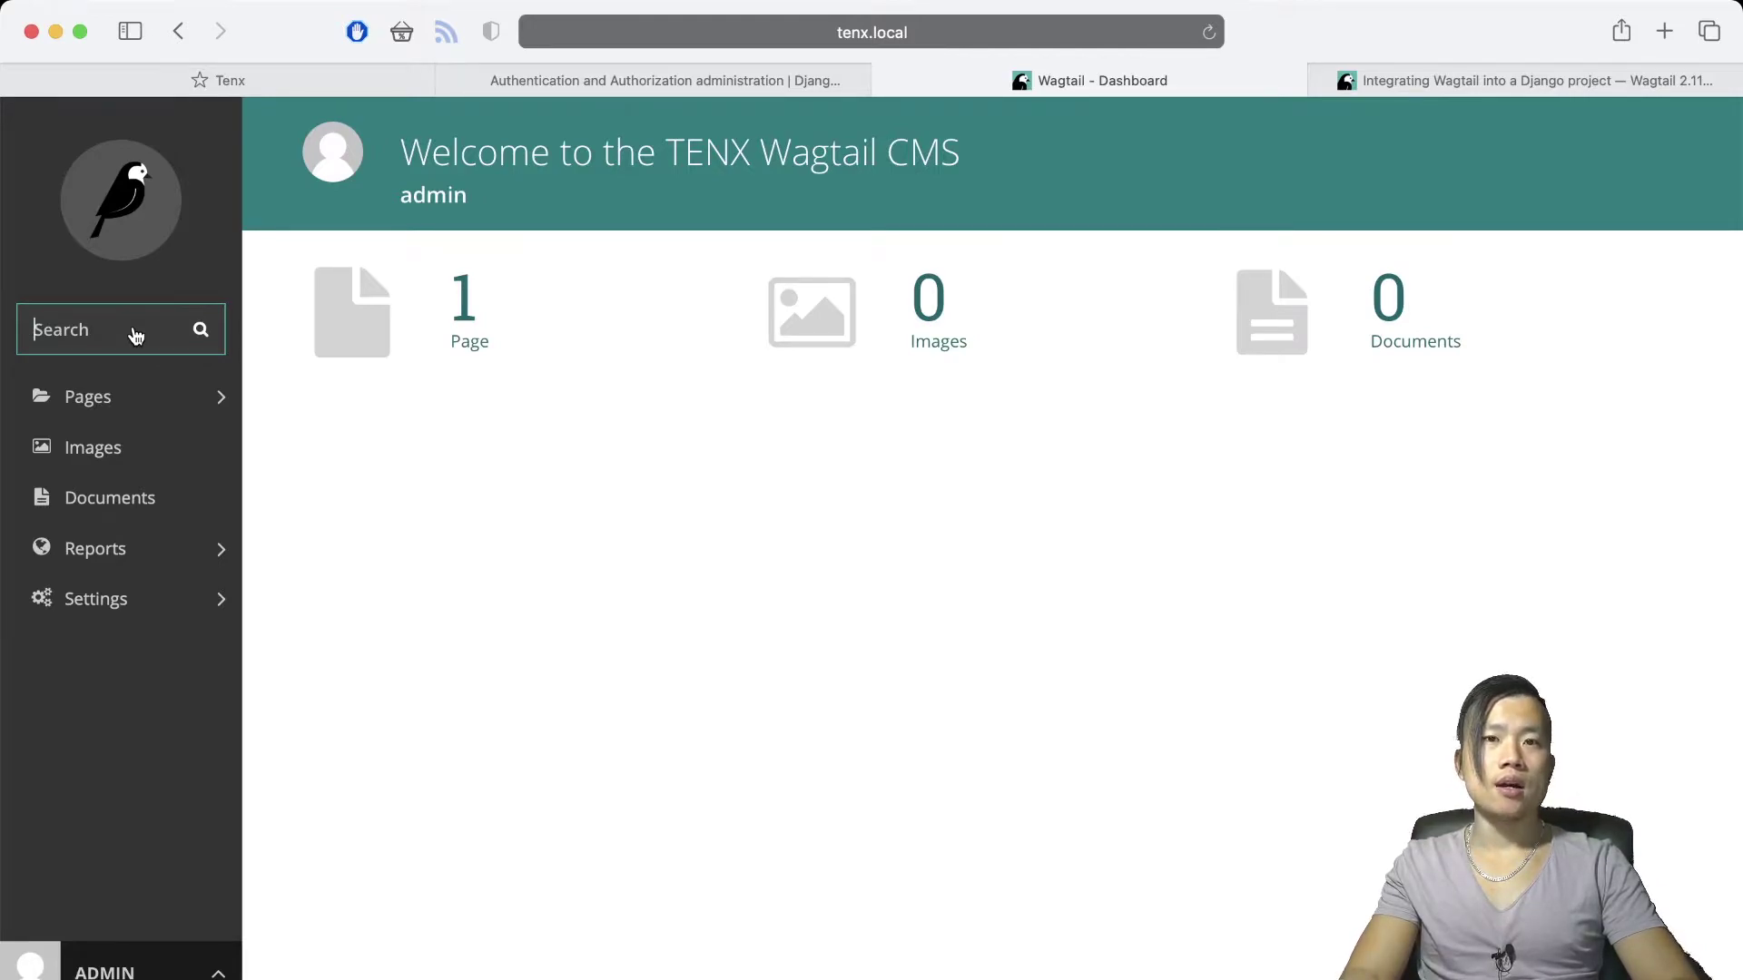
{"action": "type", "text": "page"}
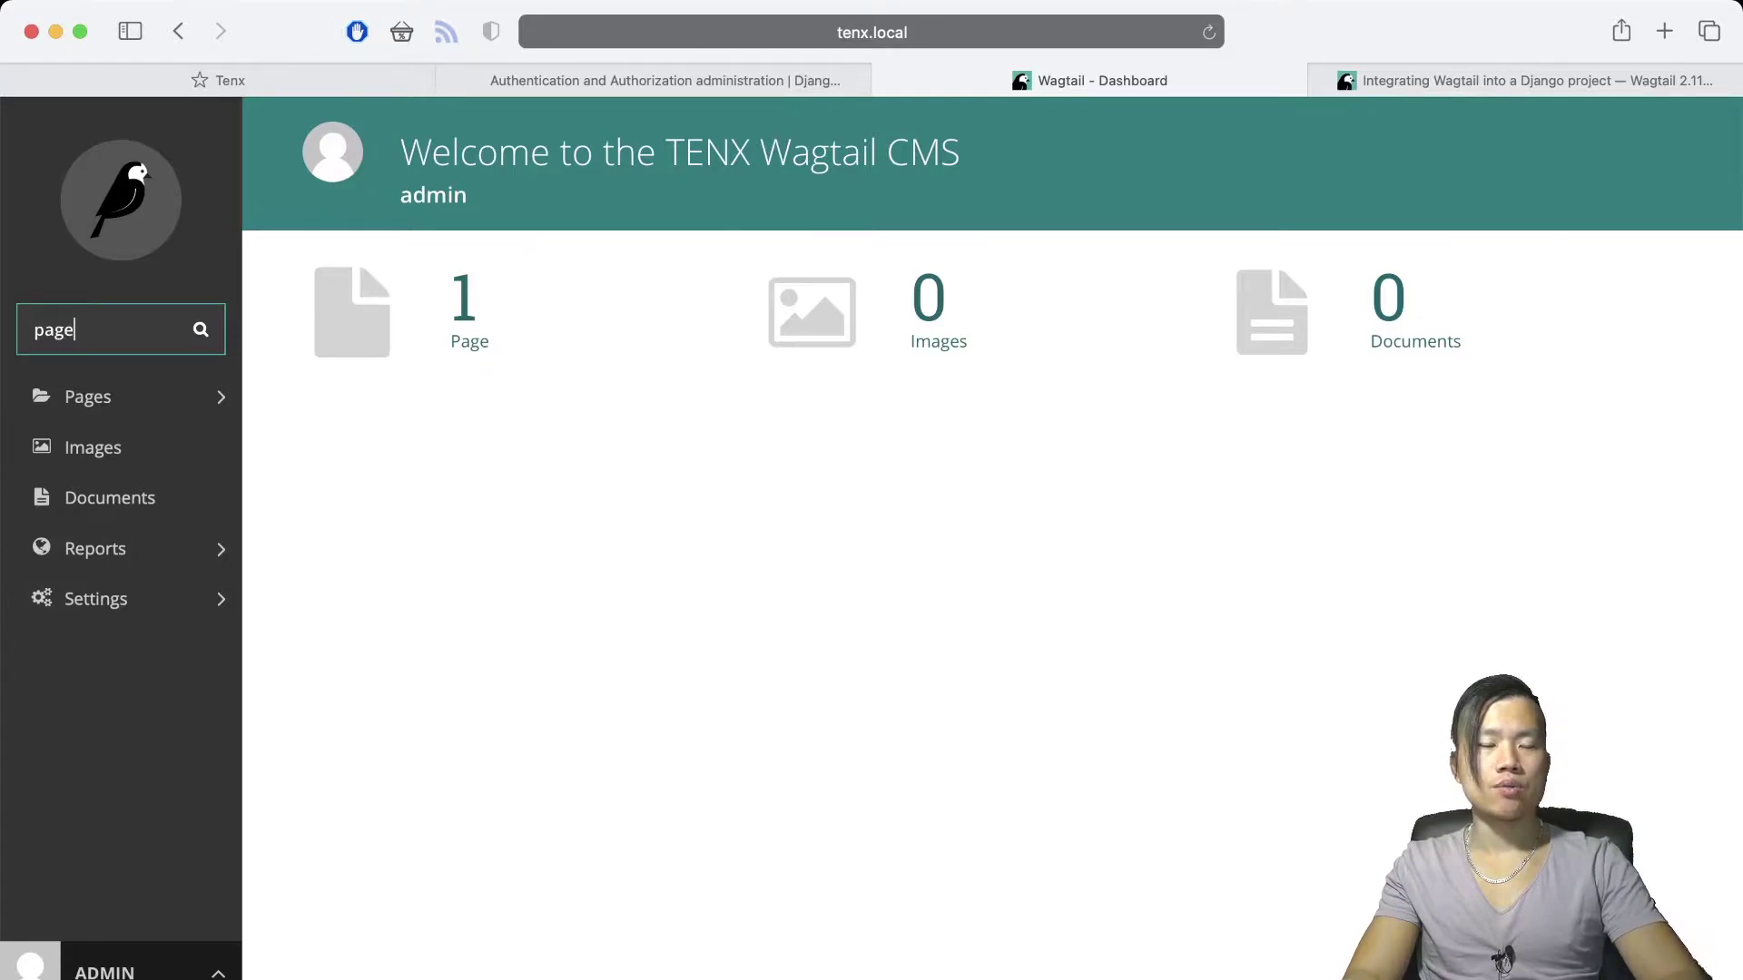
{"action": "key", "text": "Return"}
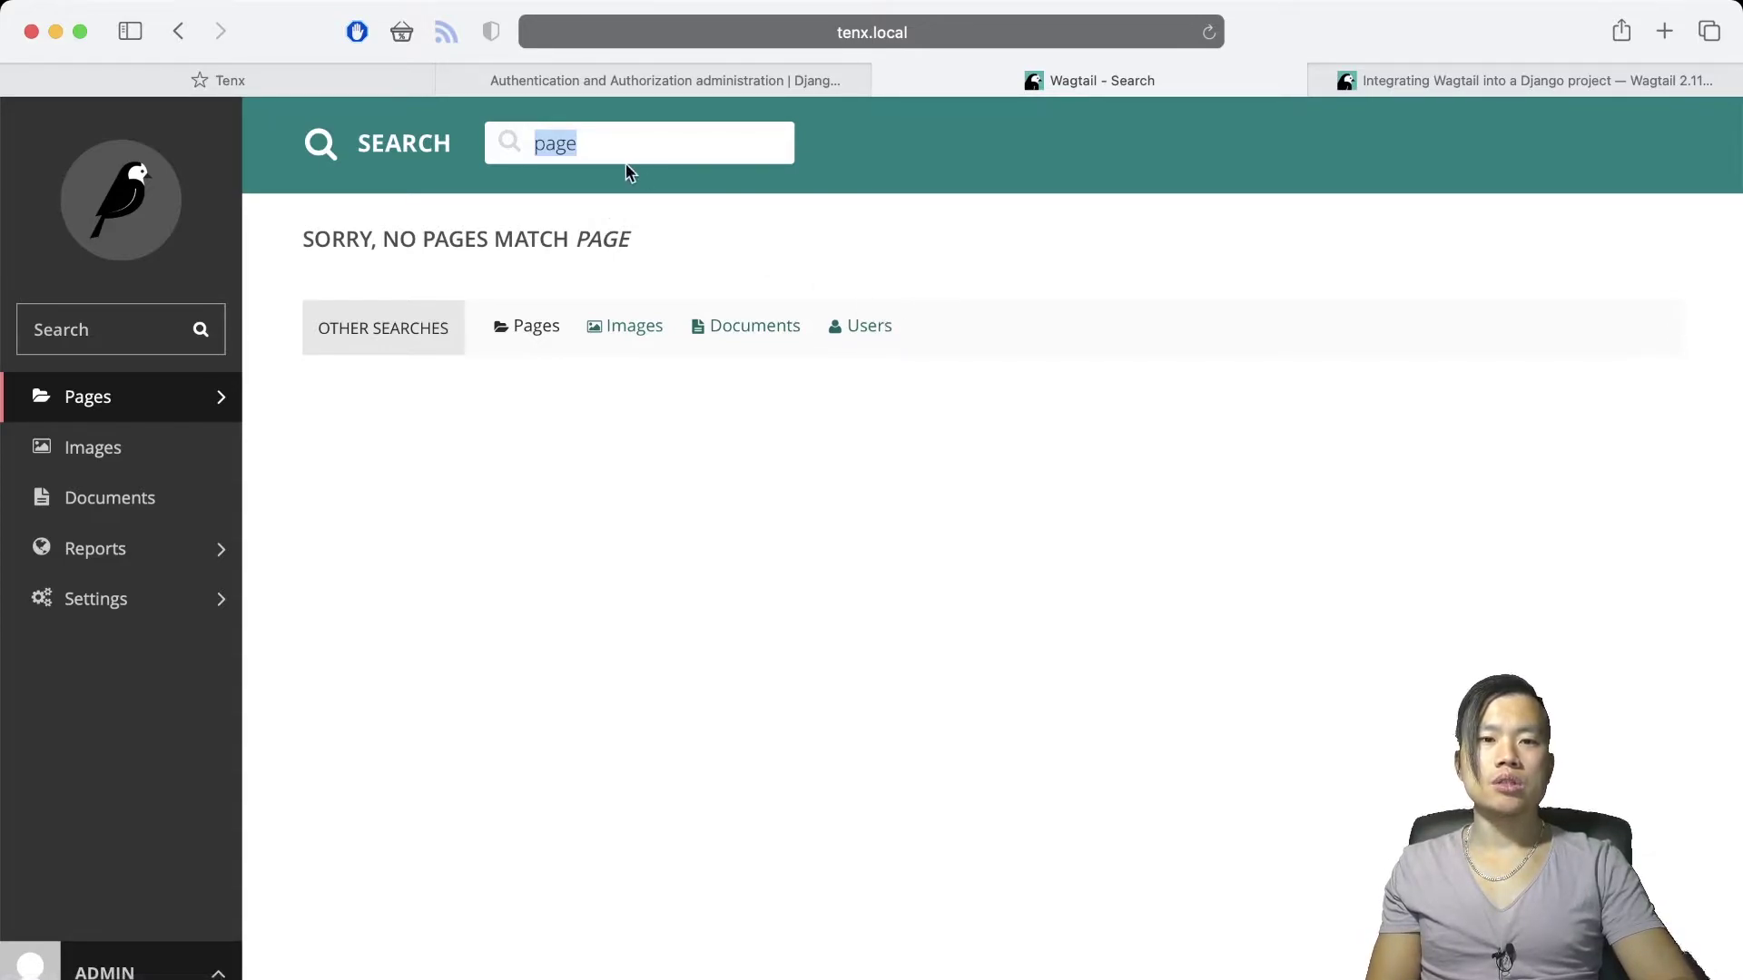
Replace the search term with 'admin' and search again, finding no matching pages
{"action": "left_click", "coordinate": [613, 138]}
{"action": "left_click_drag", "start_coordinate": [613, 138], "coordinate": [454, 137]}
{"action": "type", "text": "admin"}
{"action": "key", "text": "Return"}
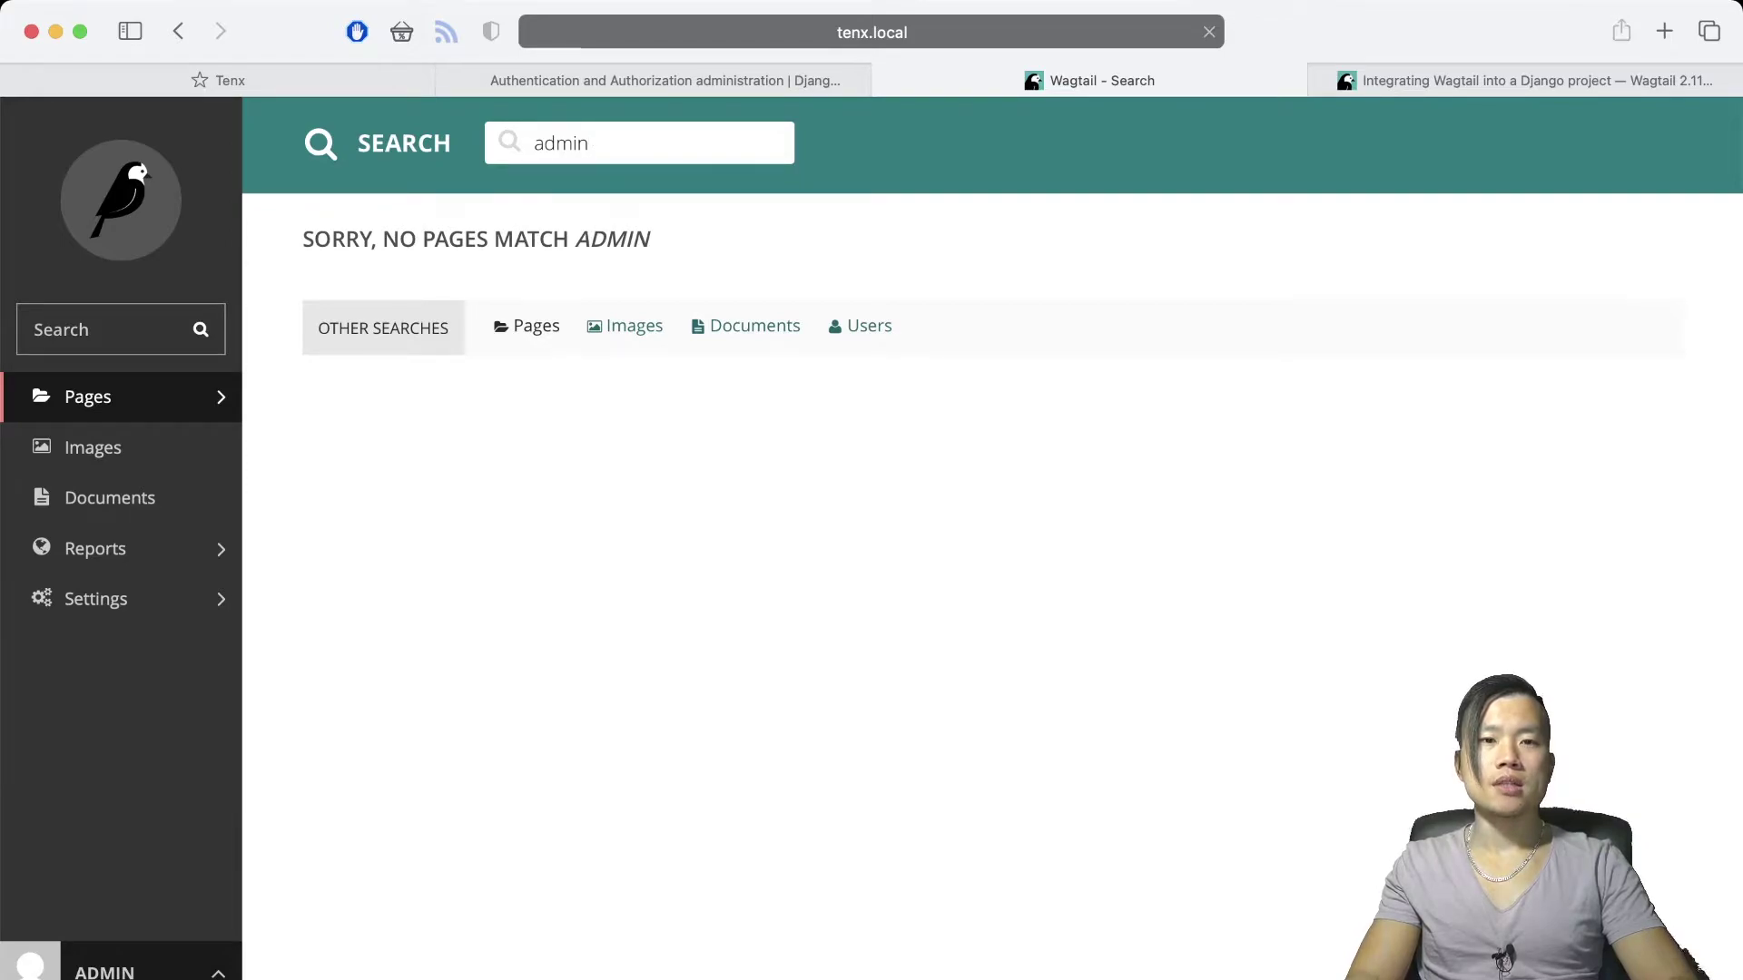
{"action": "left_click", "coordinate": [127, 330]}
{"action": "type", "text": "admin"}
{"action": "key", "text": "Return"}
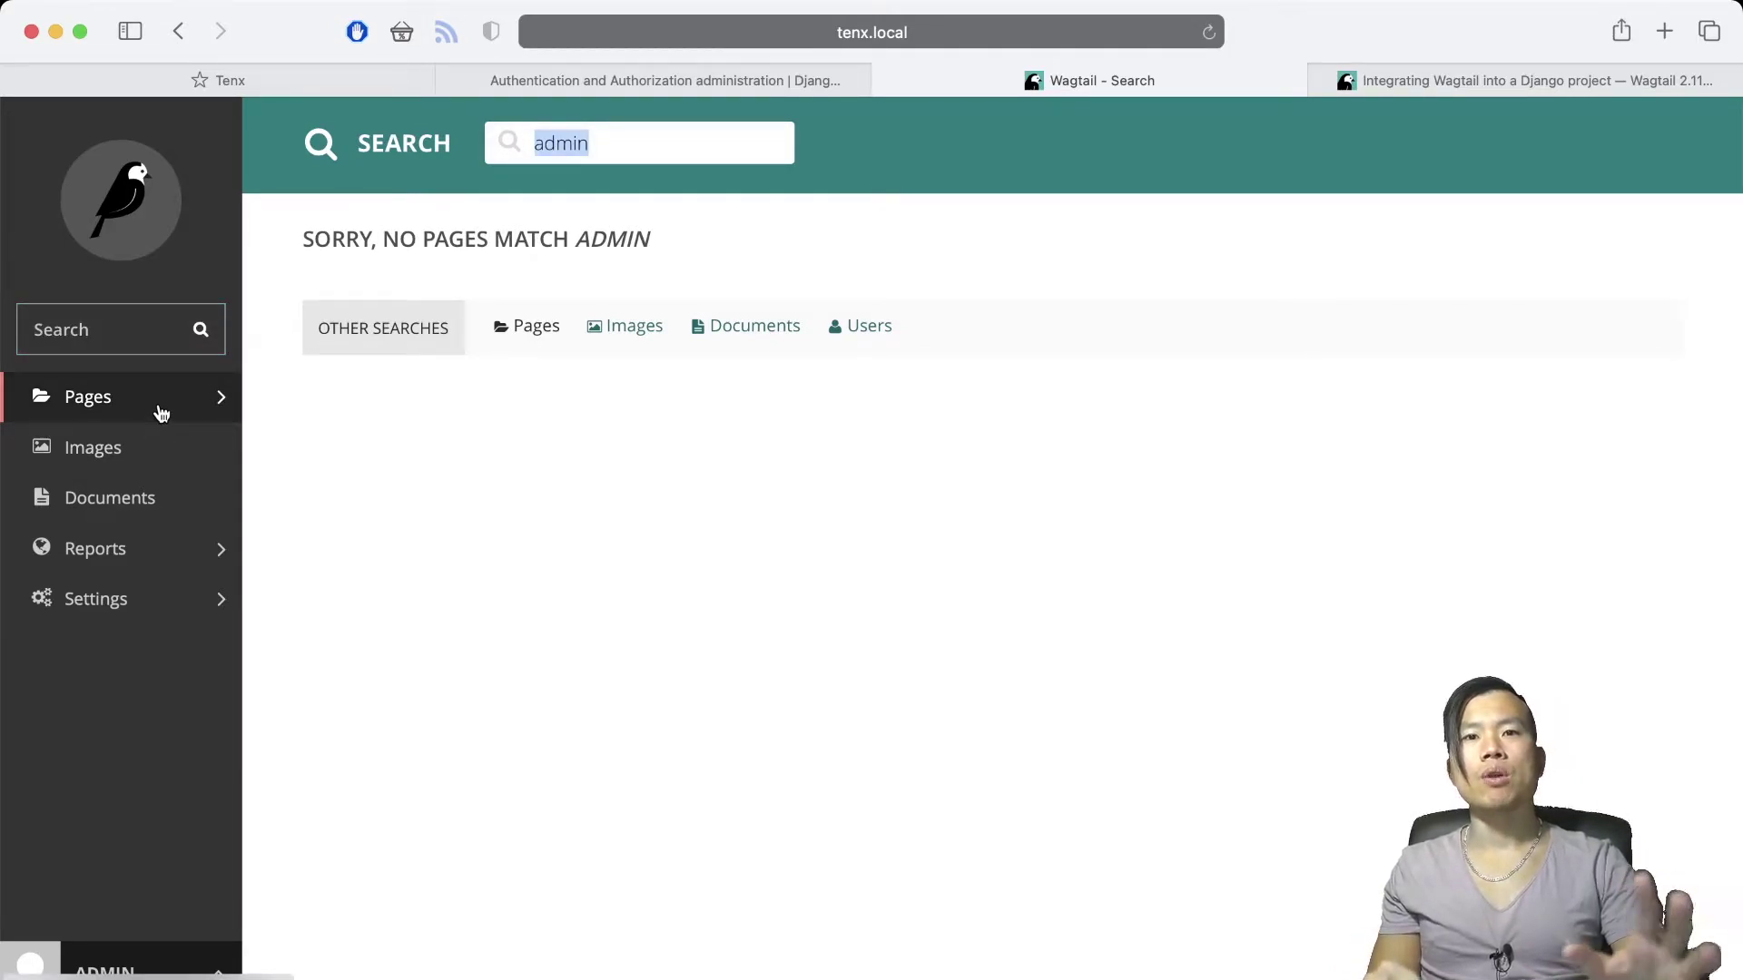
Open the 'Welcome to your new Wagtail site!' page listing and view its MORE actions menu
{"action": "left_click", "coordinate": [161, 413]}
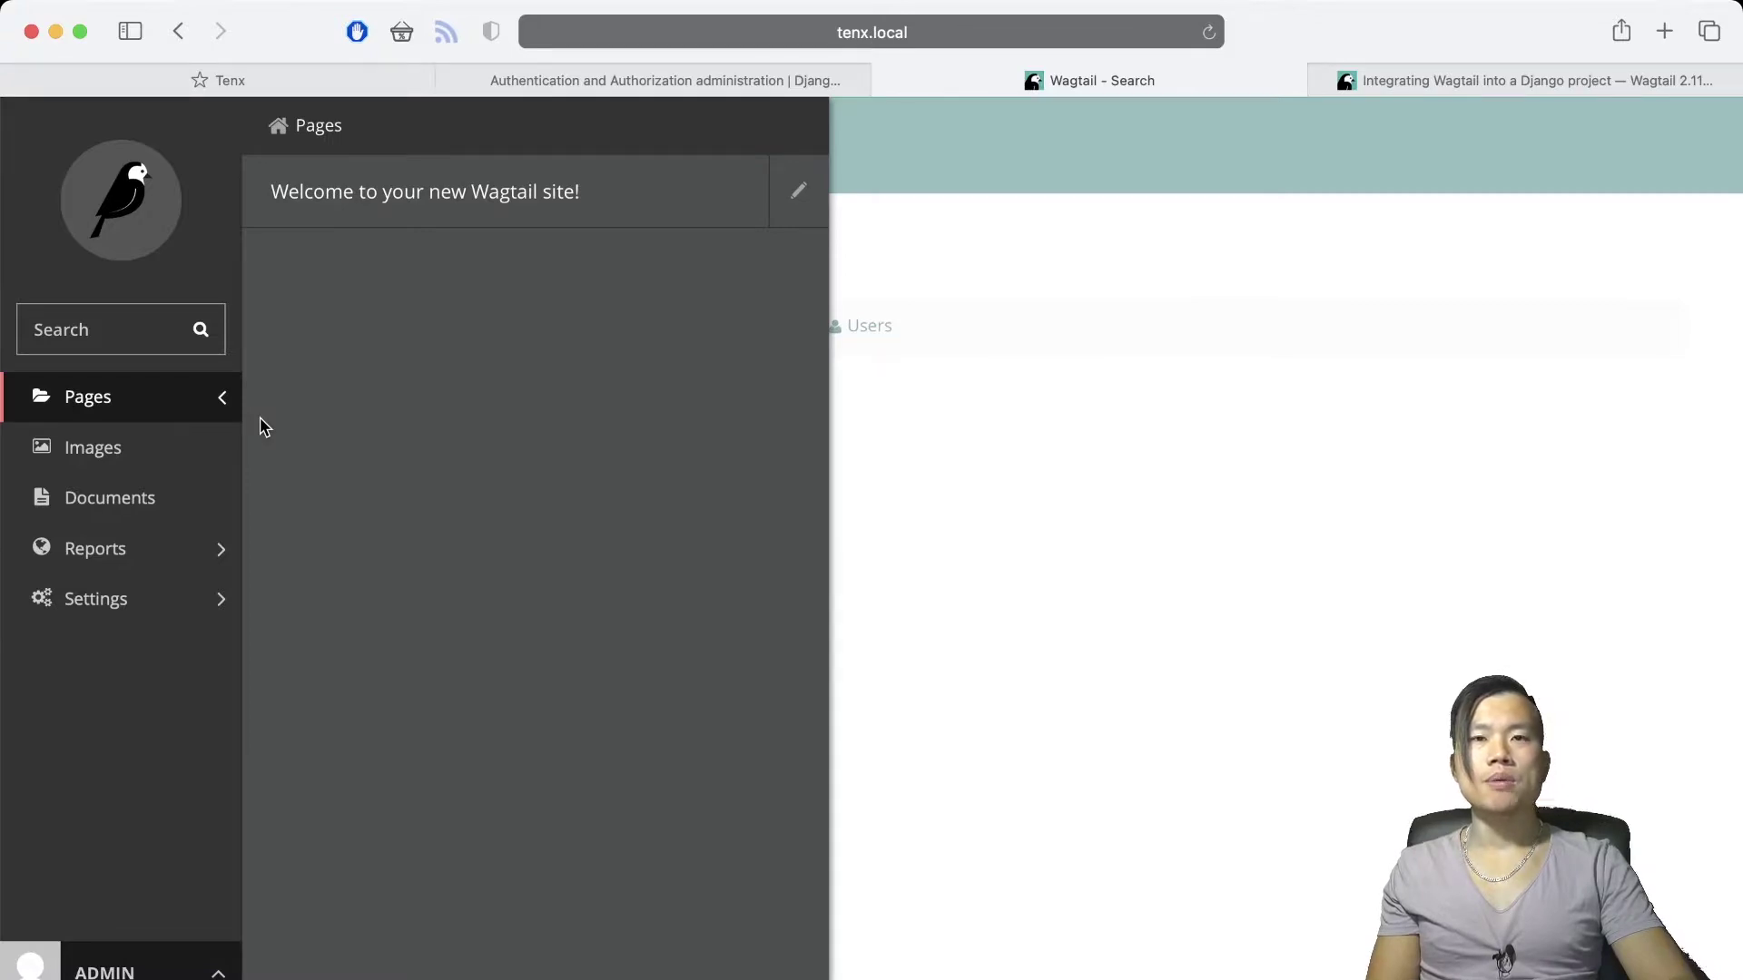
{"action": "left_click", "coordinate": [456, 200]}
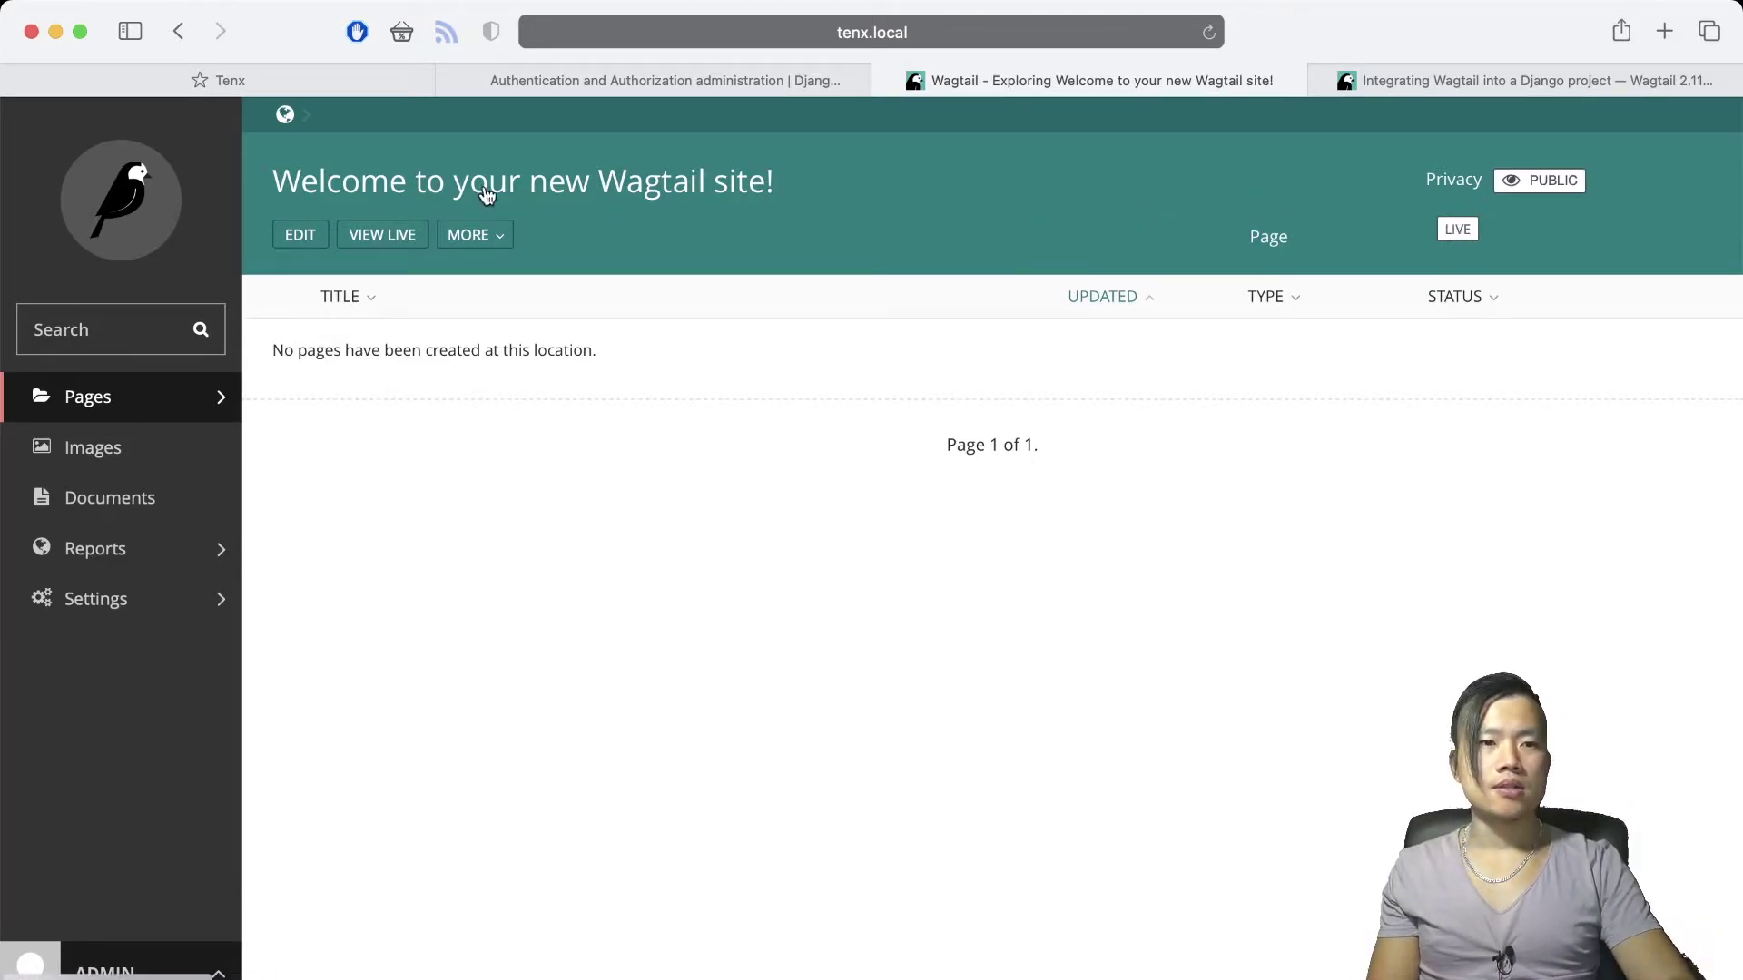
{"action": "left_click", "coordinate": [457, 242]}
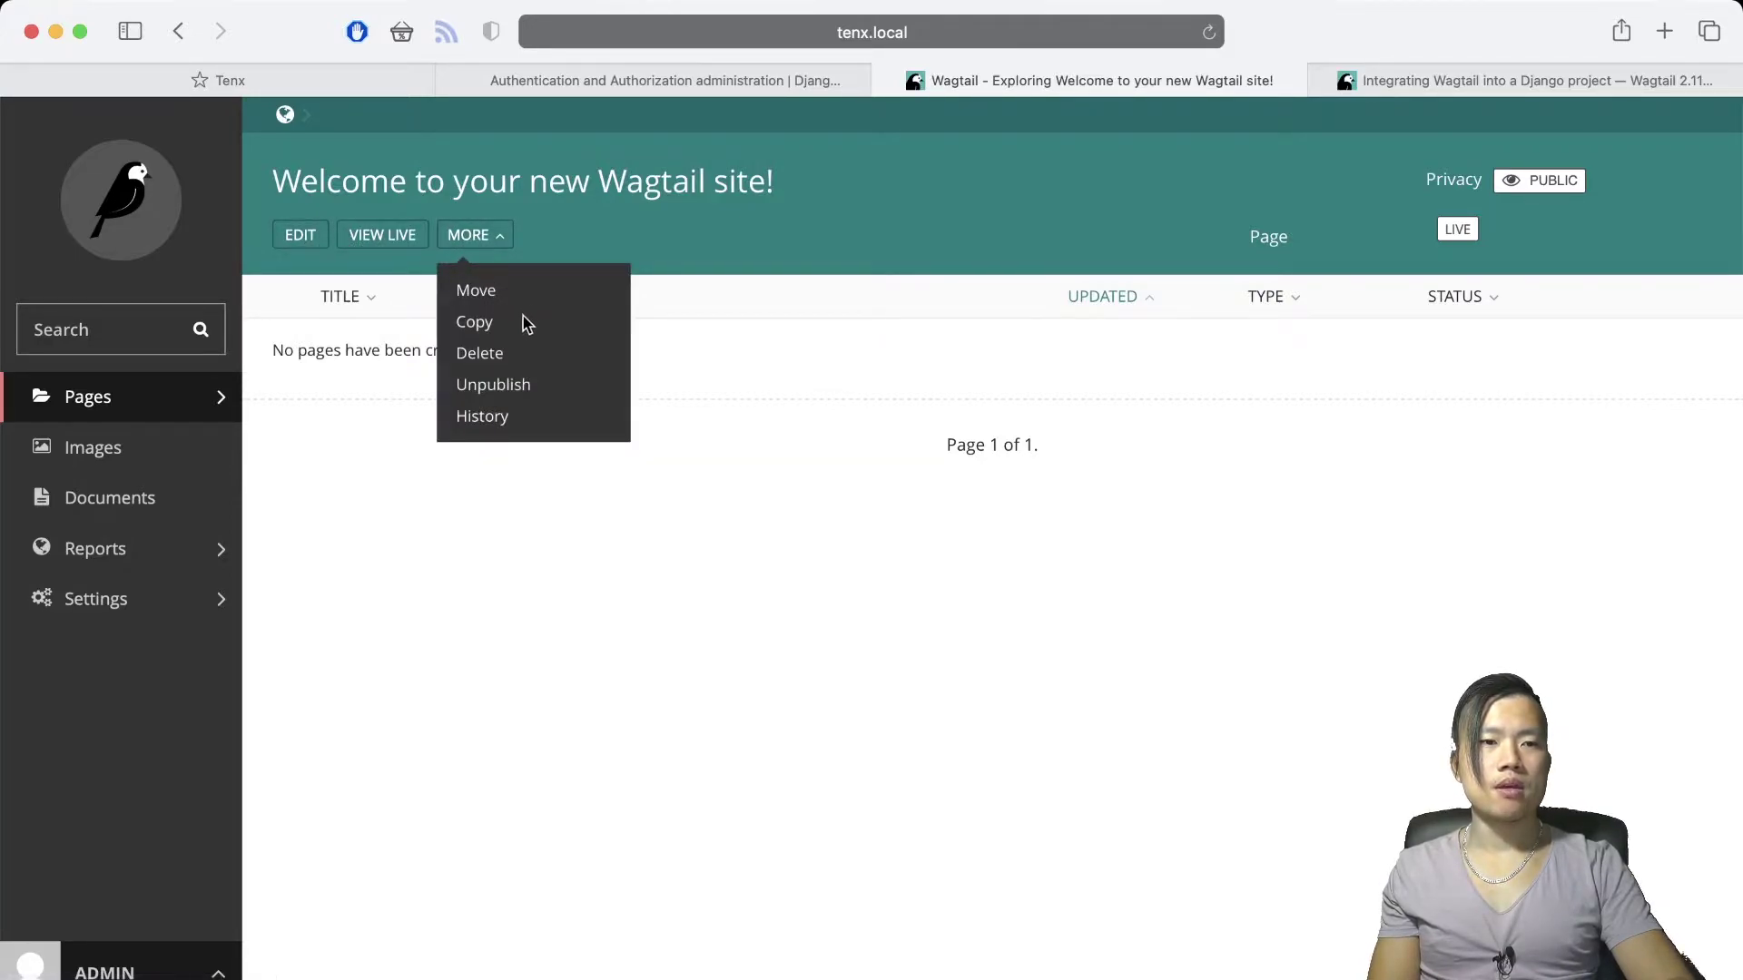
{"action": "left_click", "coordinate": [481, 242]}
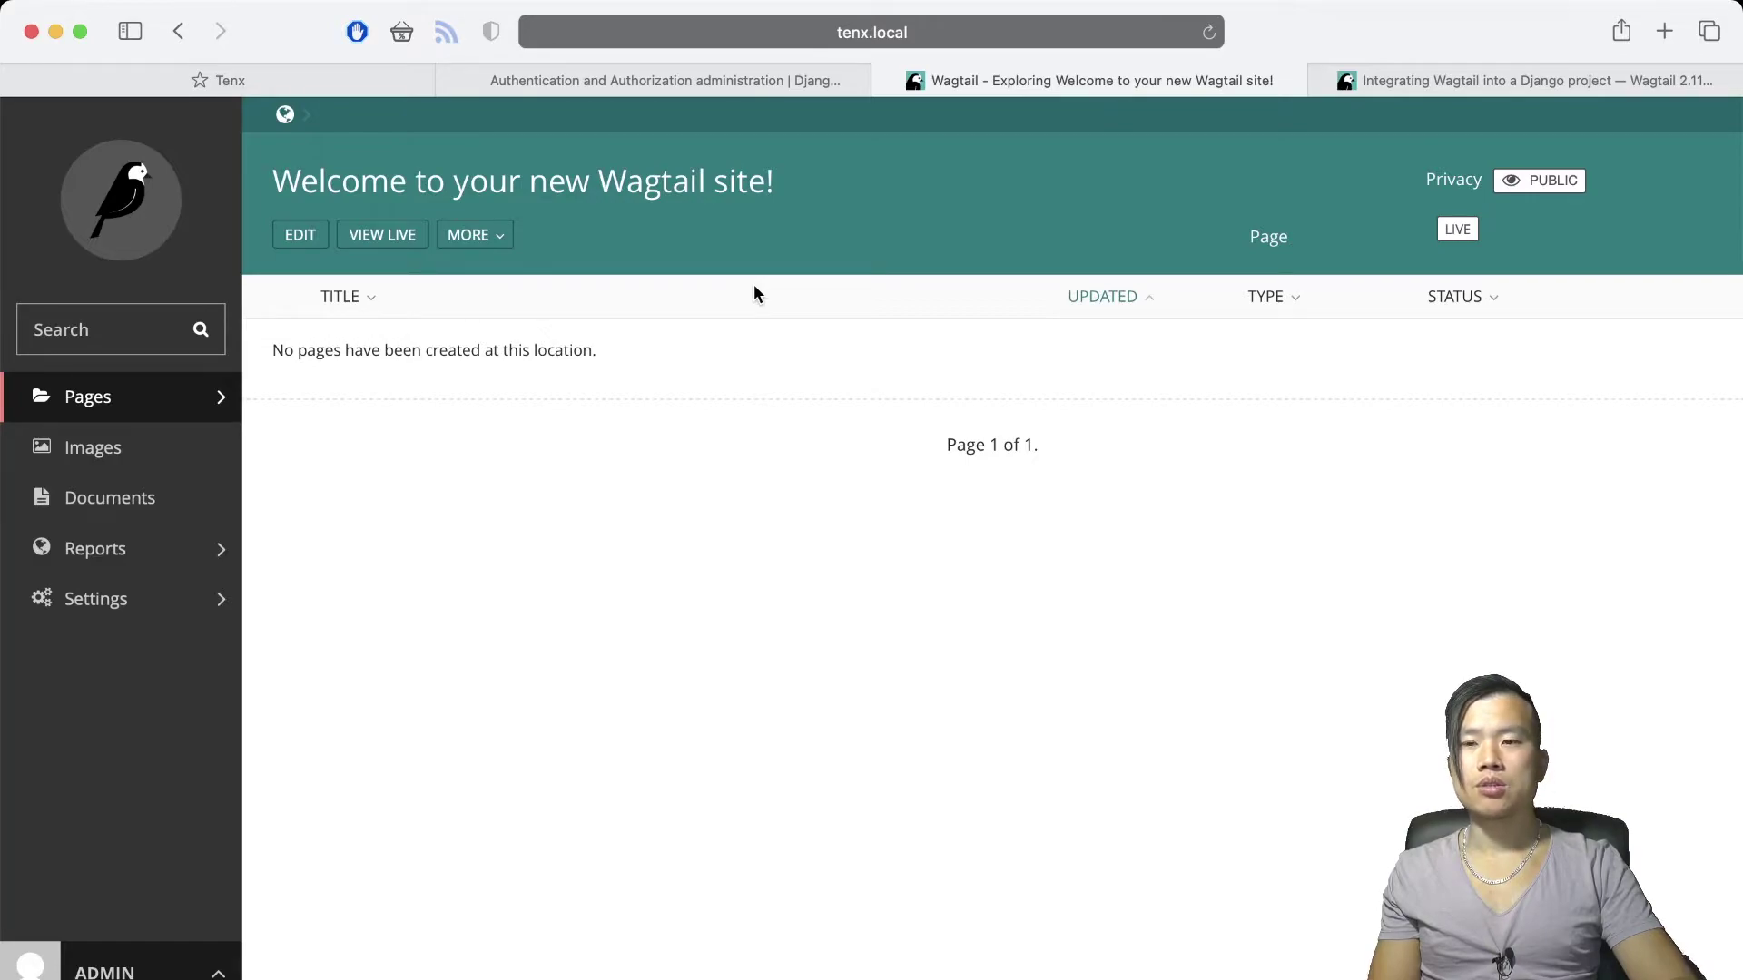
View the welcome page live in a new browser tab, then close that tab
{"action": "right_click", "coordinate": [378, 240]}
{"action": "left_click", "coordinate": [381, 247]}
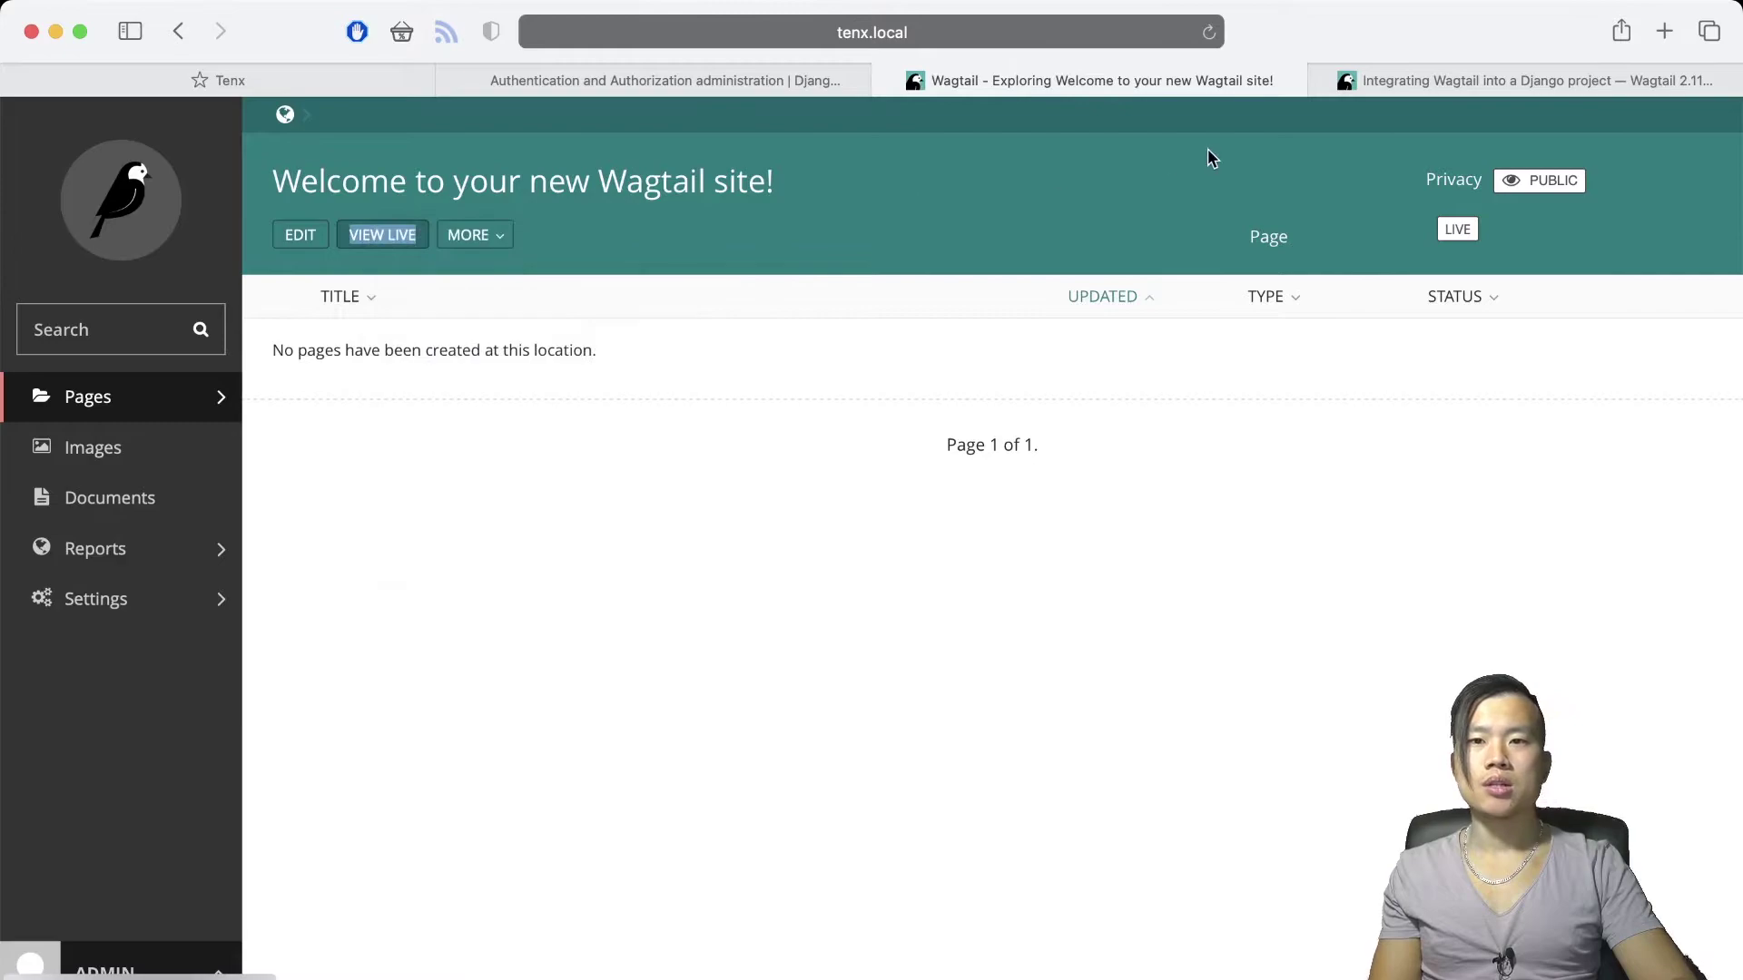
{"action": "left_click", "coordinate": [1258, 82]}
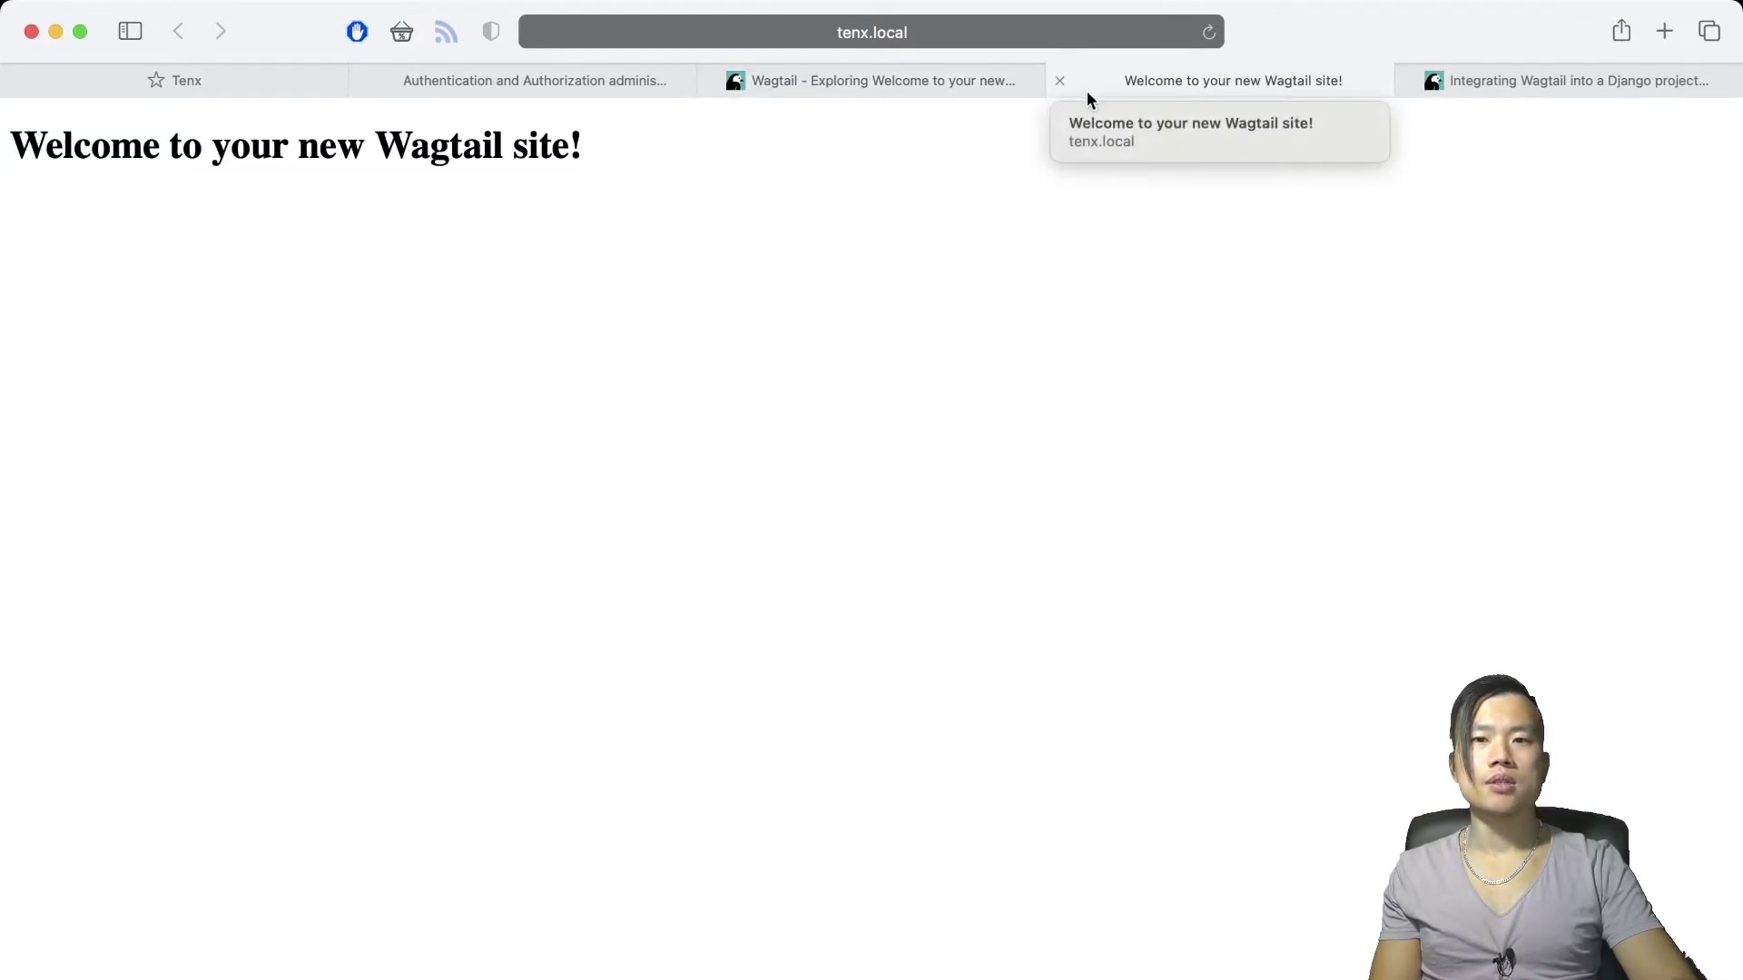
{"action": "left_click", "coordinate": [1060, 82]}
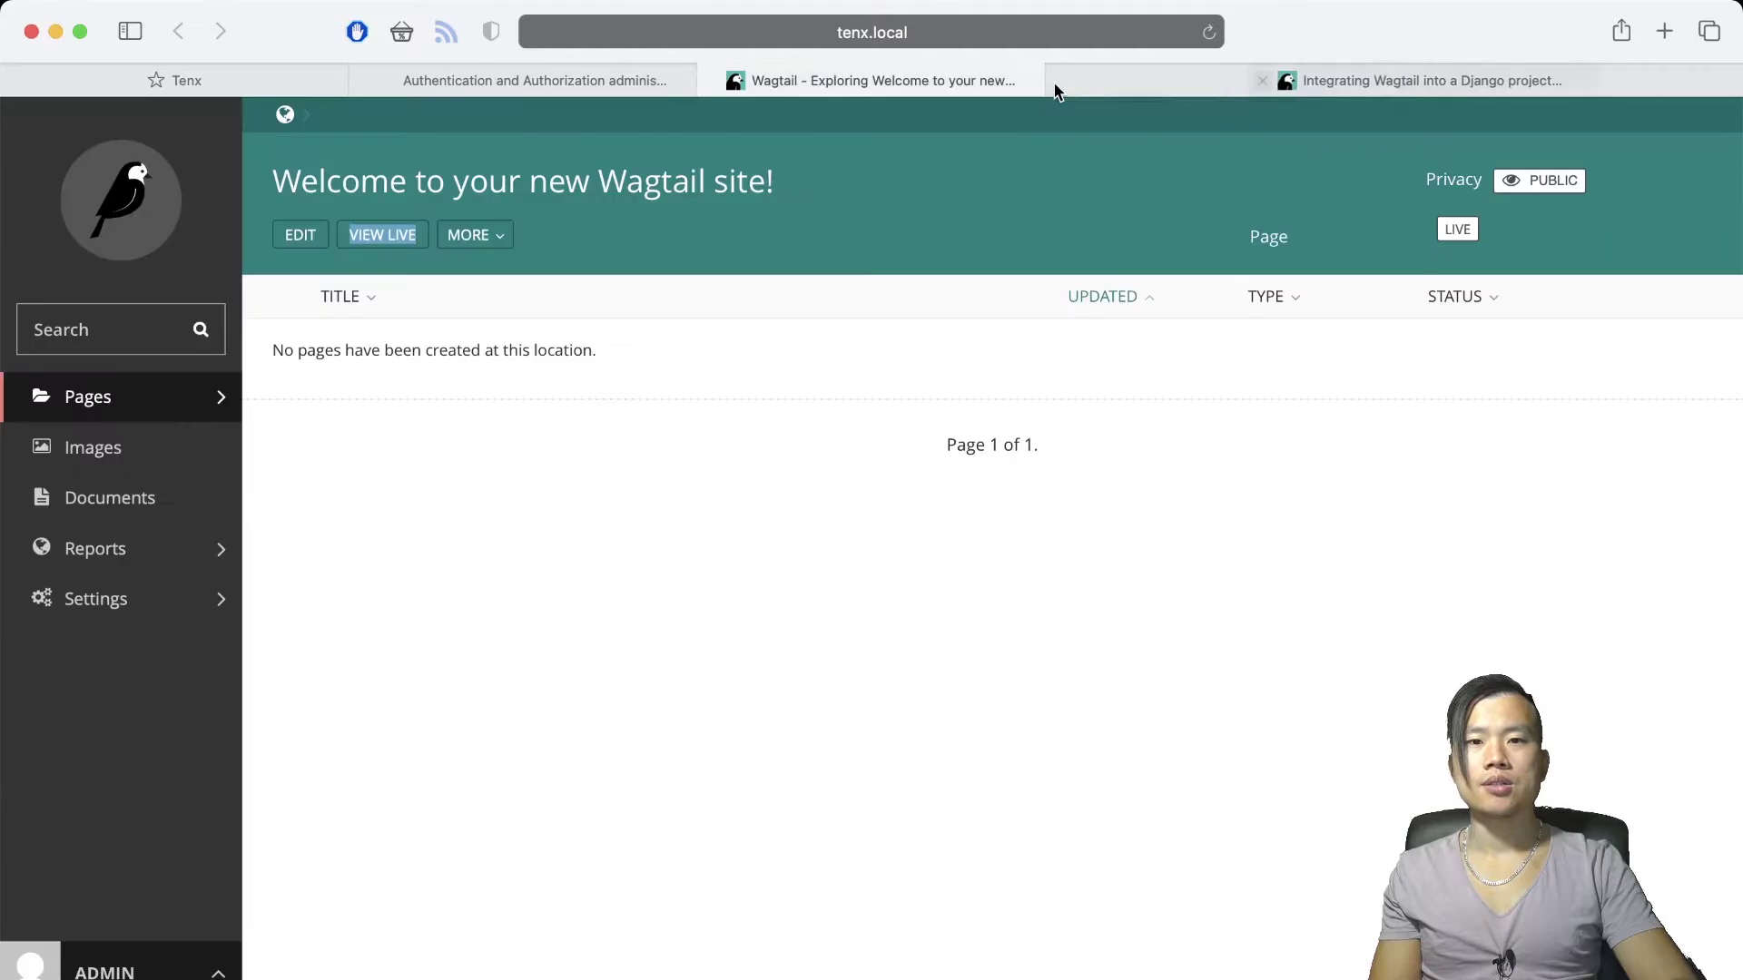
Edit the welcome page and show its Promote fields with slug 'home'
{"action": "left_click", "coordinate": [305, 245]}
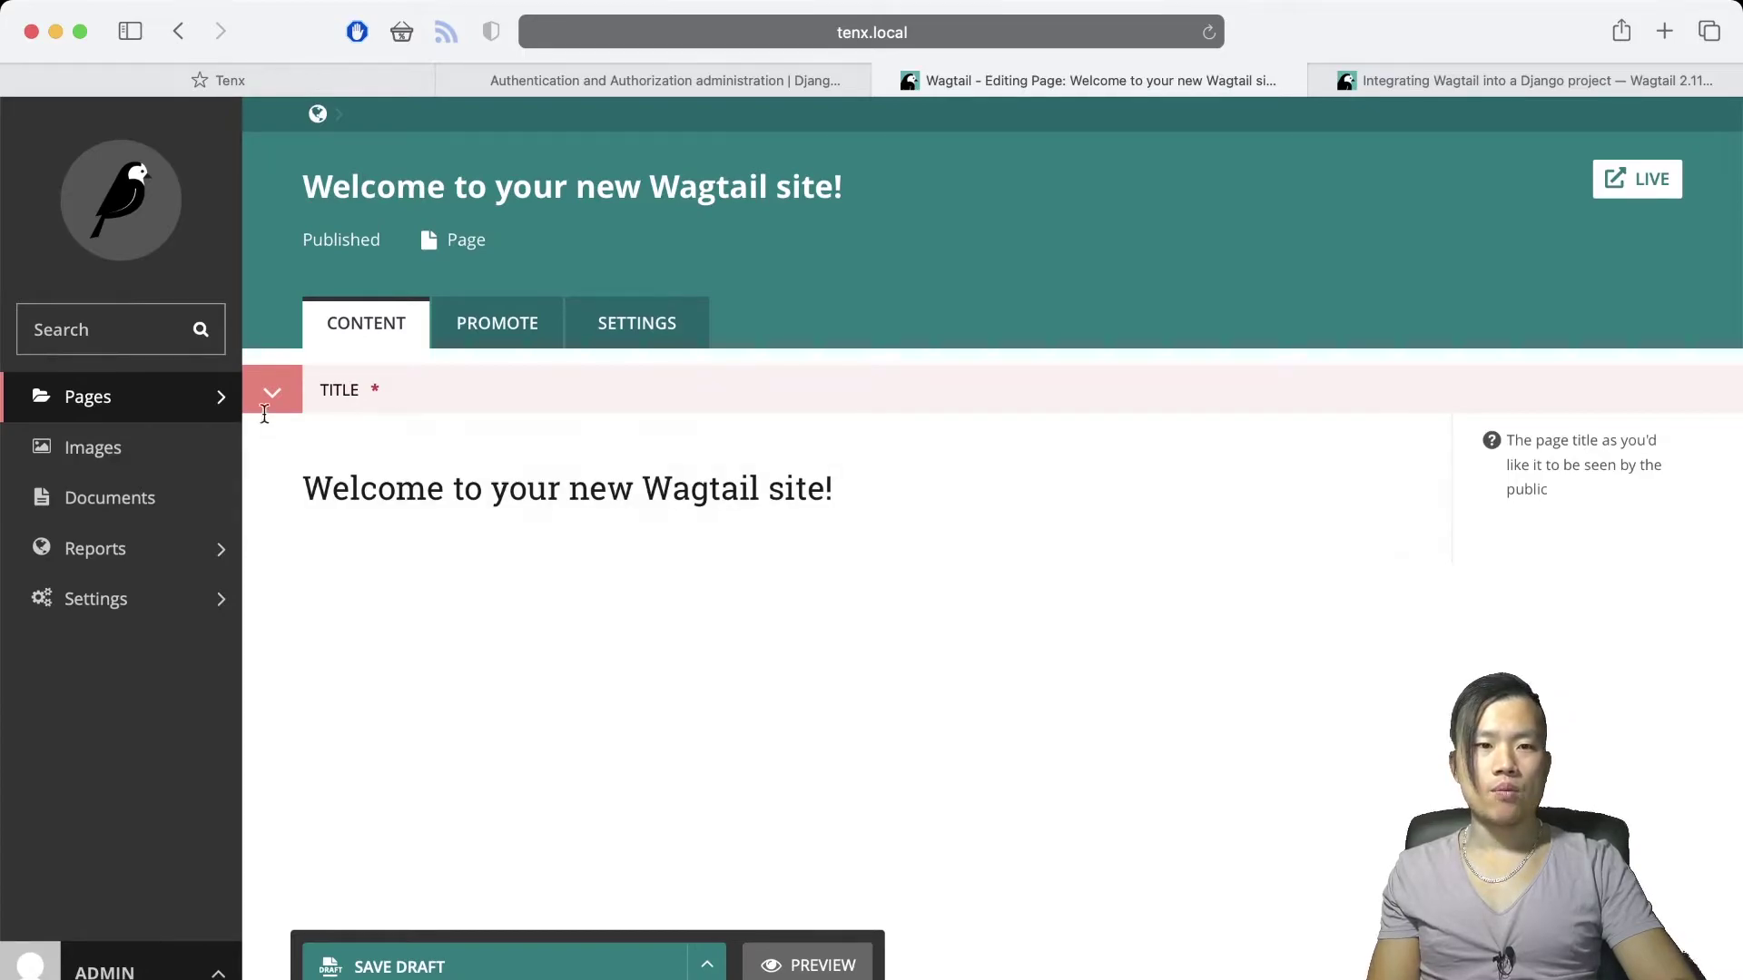
{"action": "left_click", "coordinate": [377, 533]}
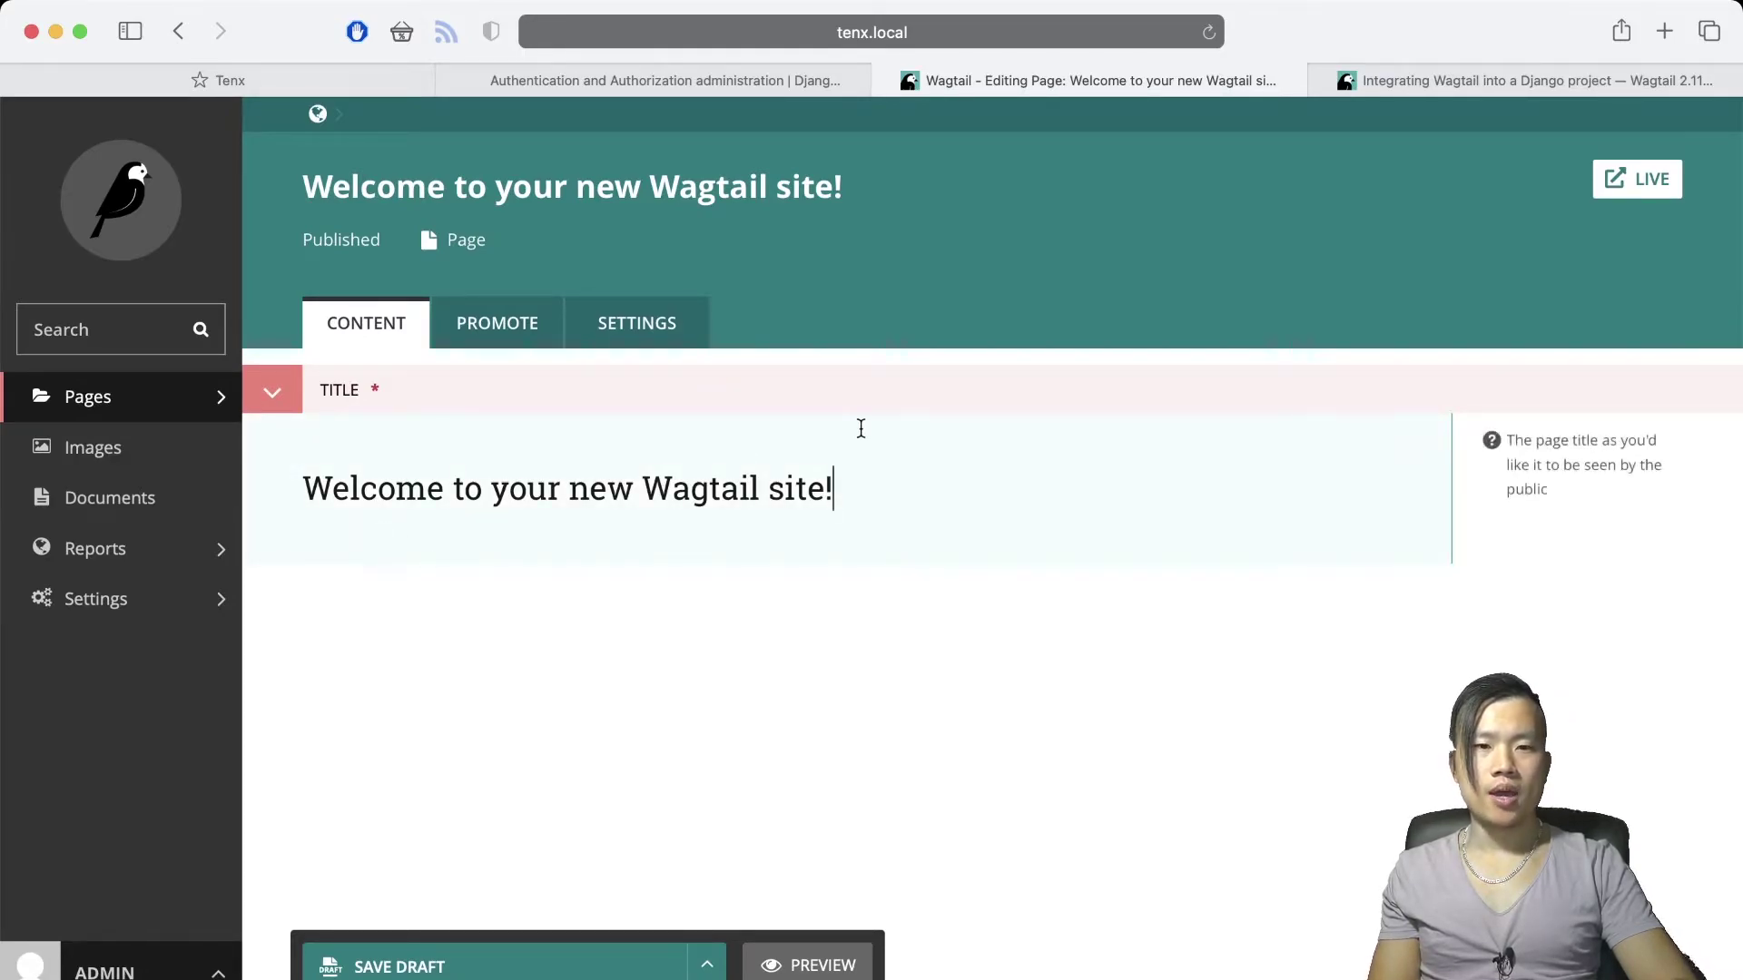
{"action": "right_click", "coordinate": [772, 517]}
{"action": "left_click", "coordinate": [521, 340]}
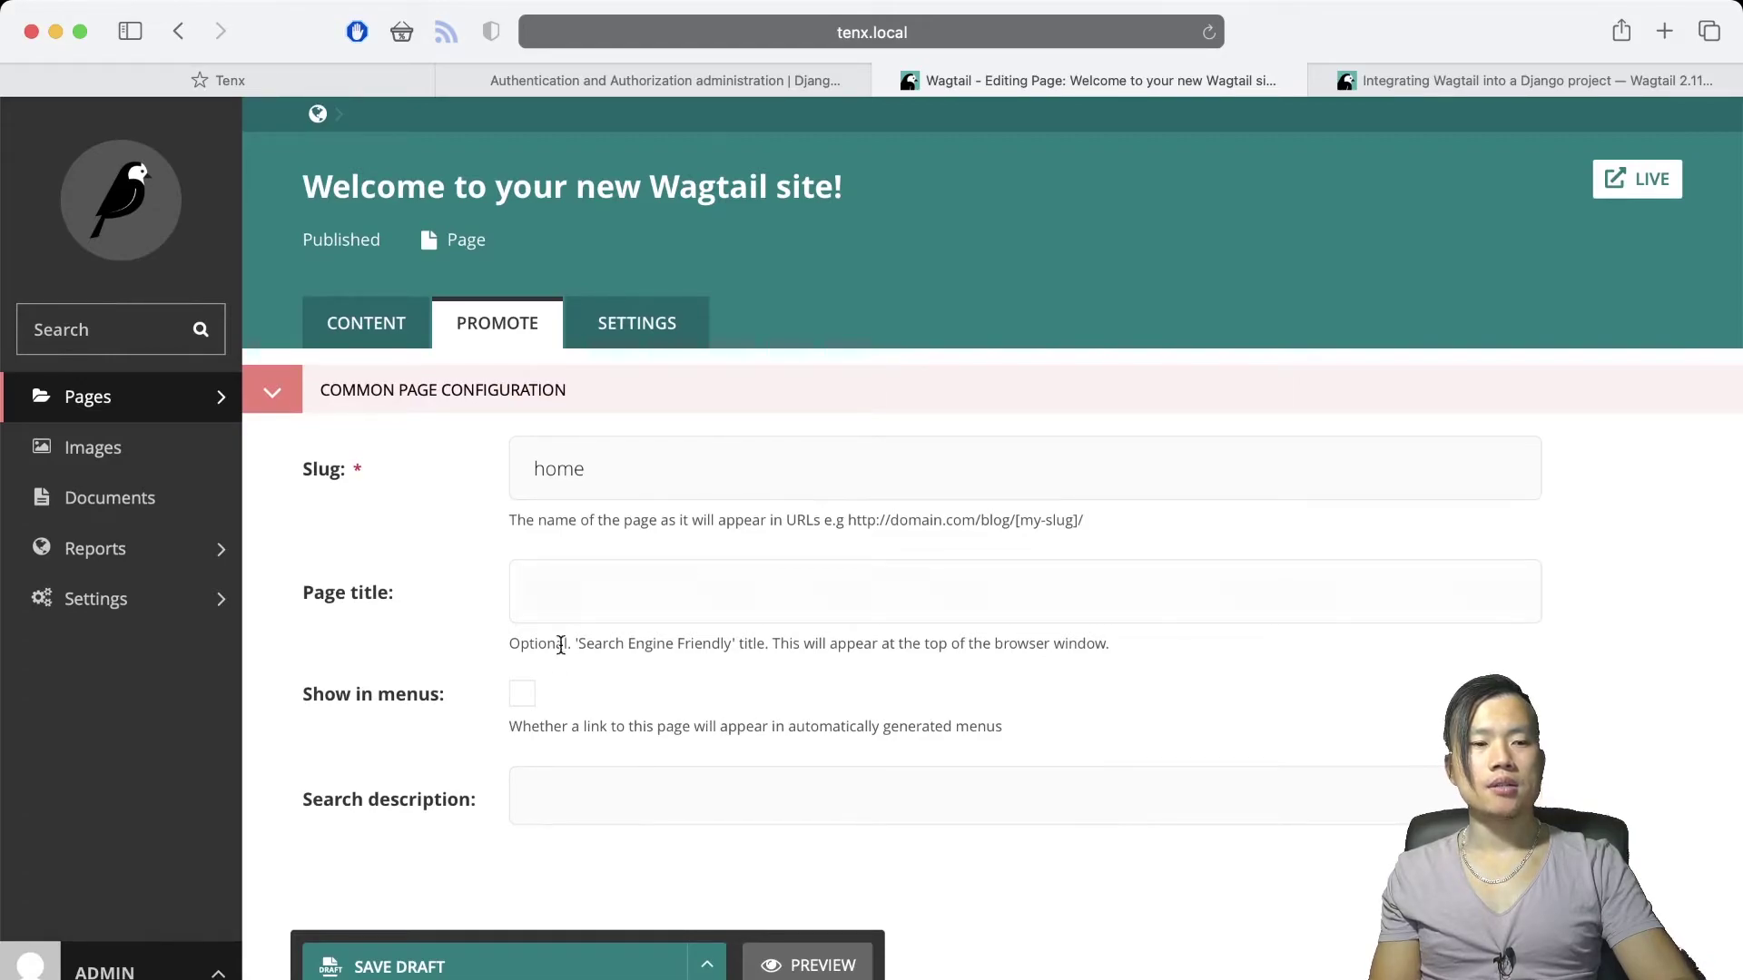
Switch between the Settings and Promote tabs to review scheduled publishing and privacy options
{"action": "left_click", "coordinate": [597, 330]}
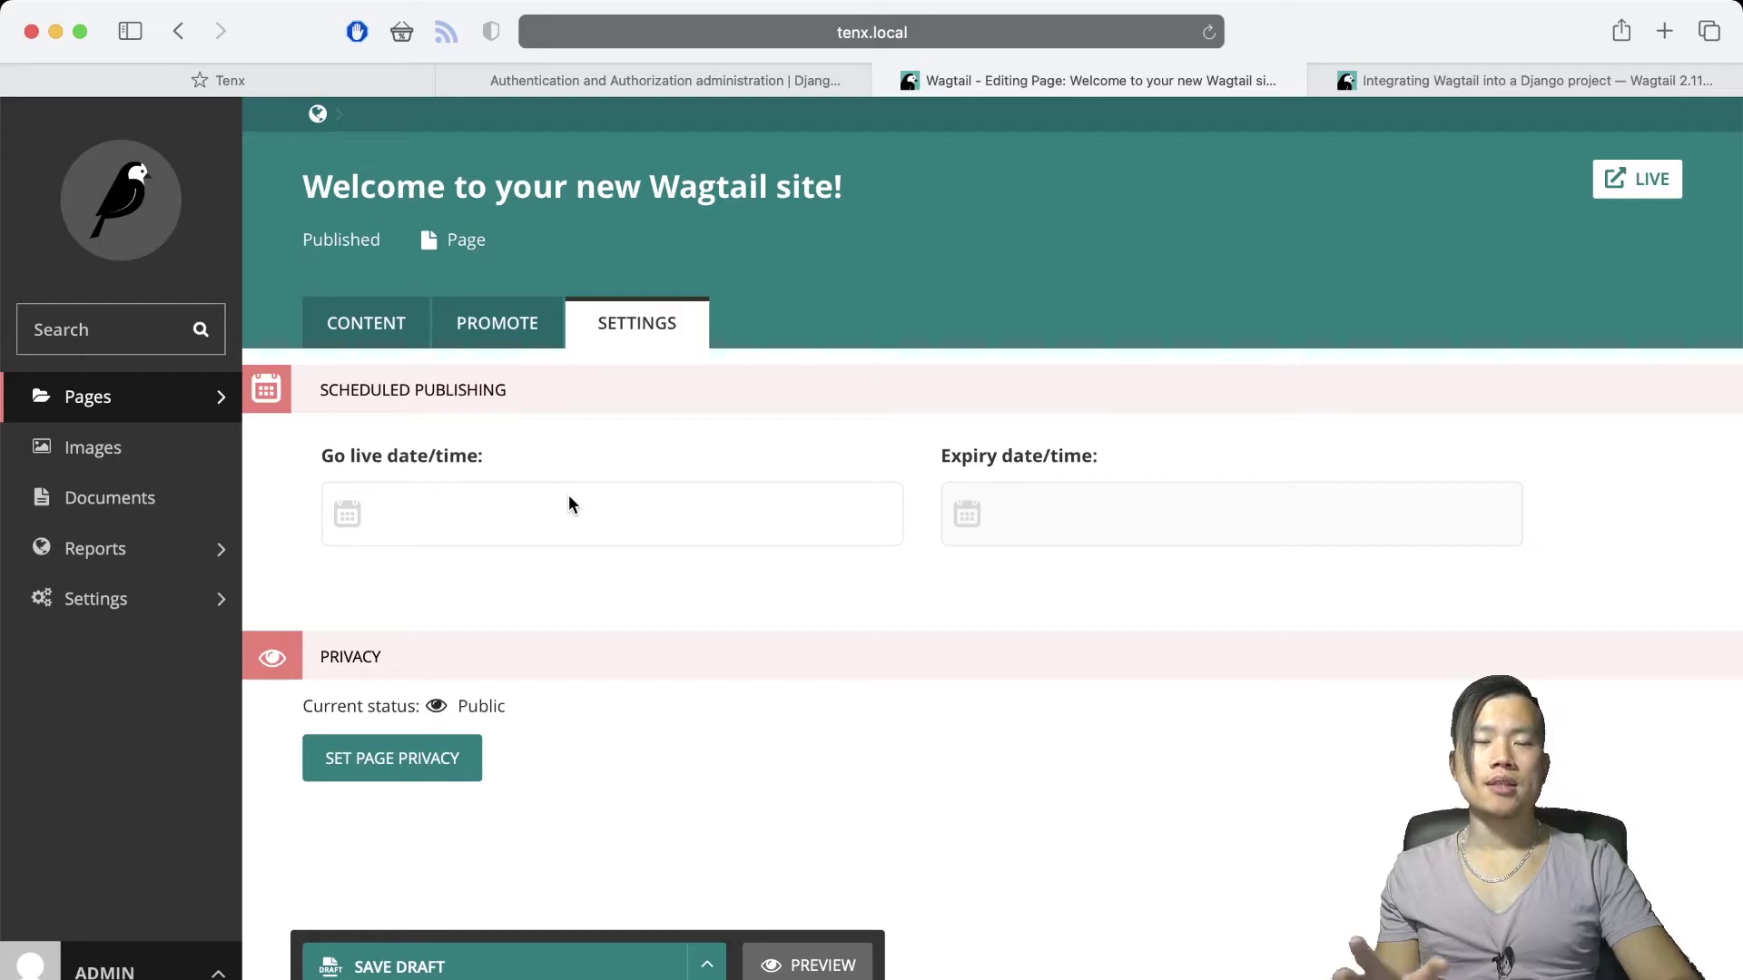
{"action": "left_click", "coordinate": [495, 322]}
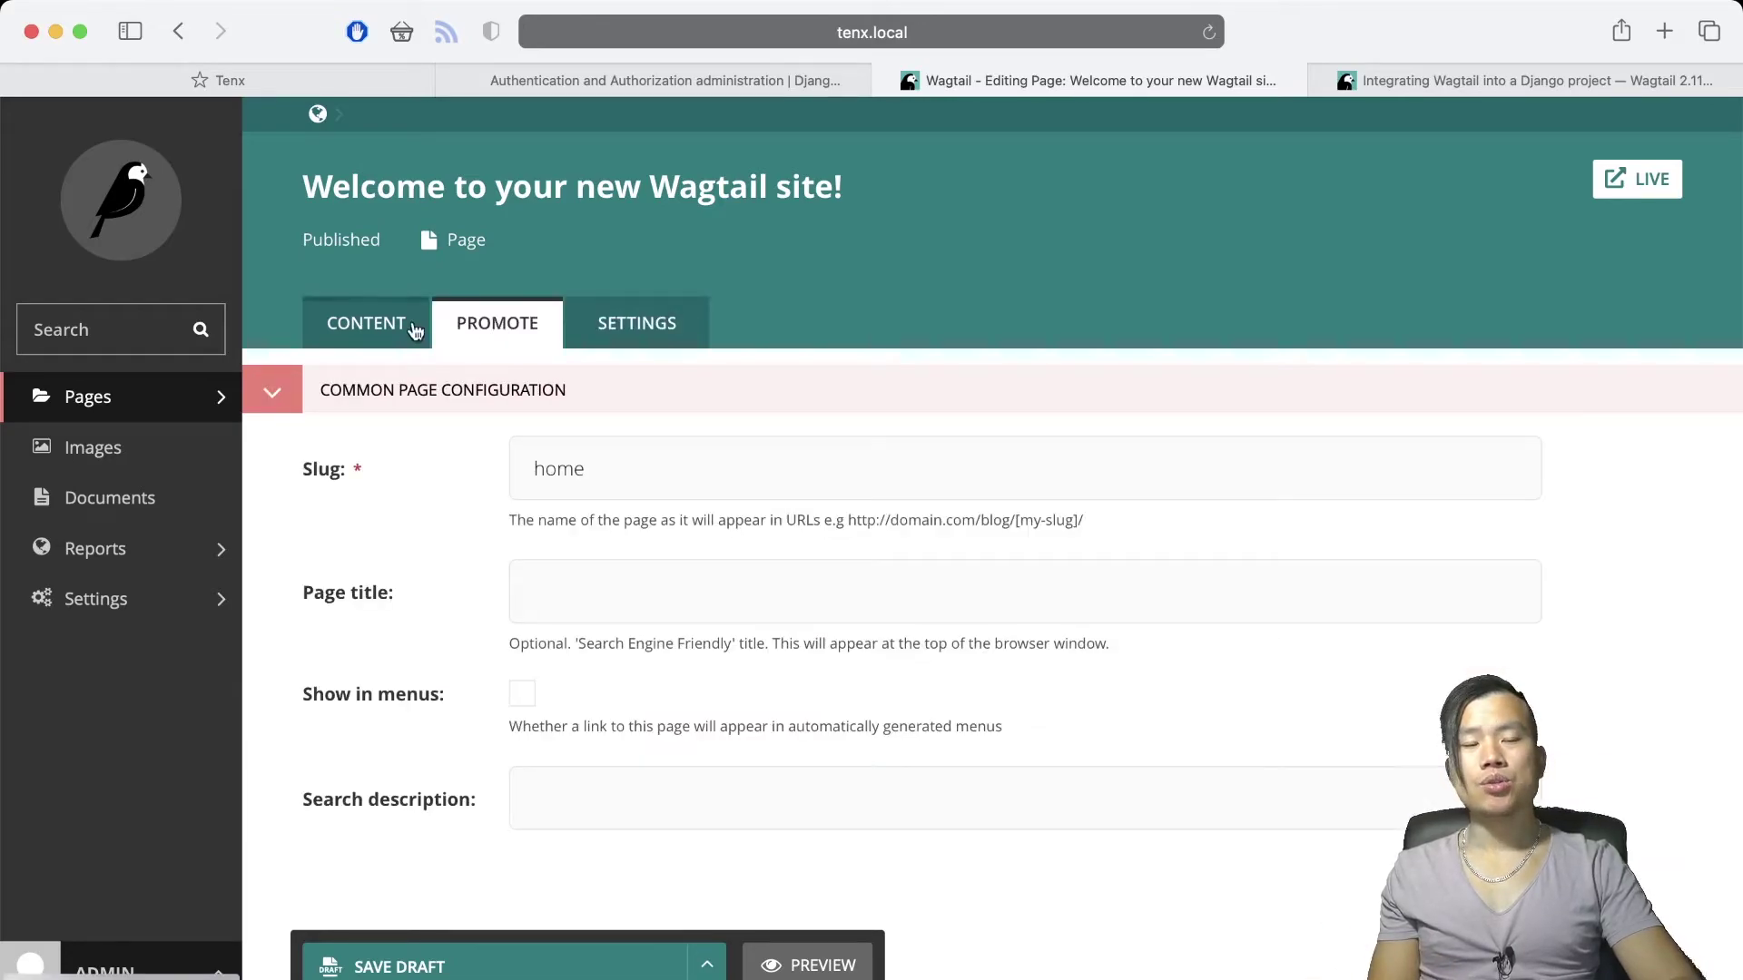
{"action": "left_click", "coordinate": [643, 323]}
{"action": "left_click", "coordinate": [478, 332]}
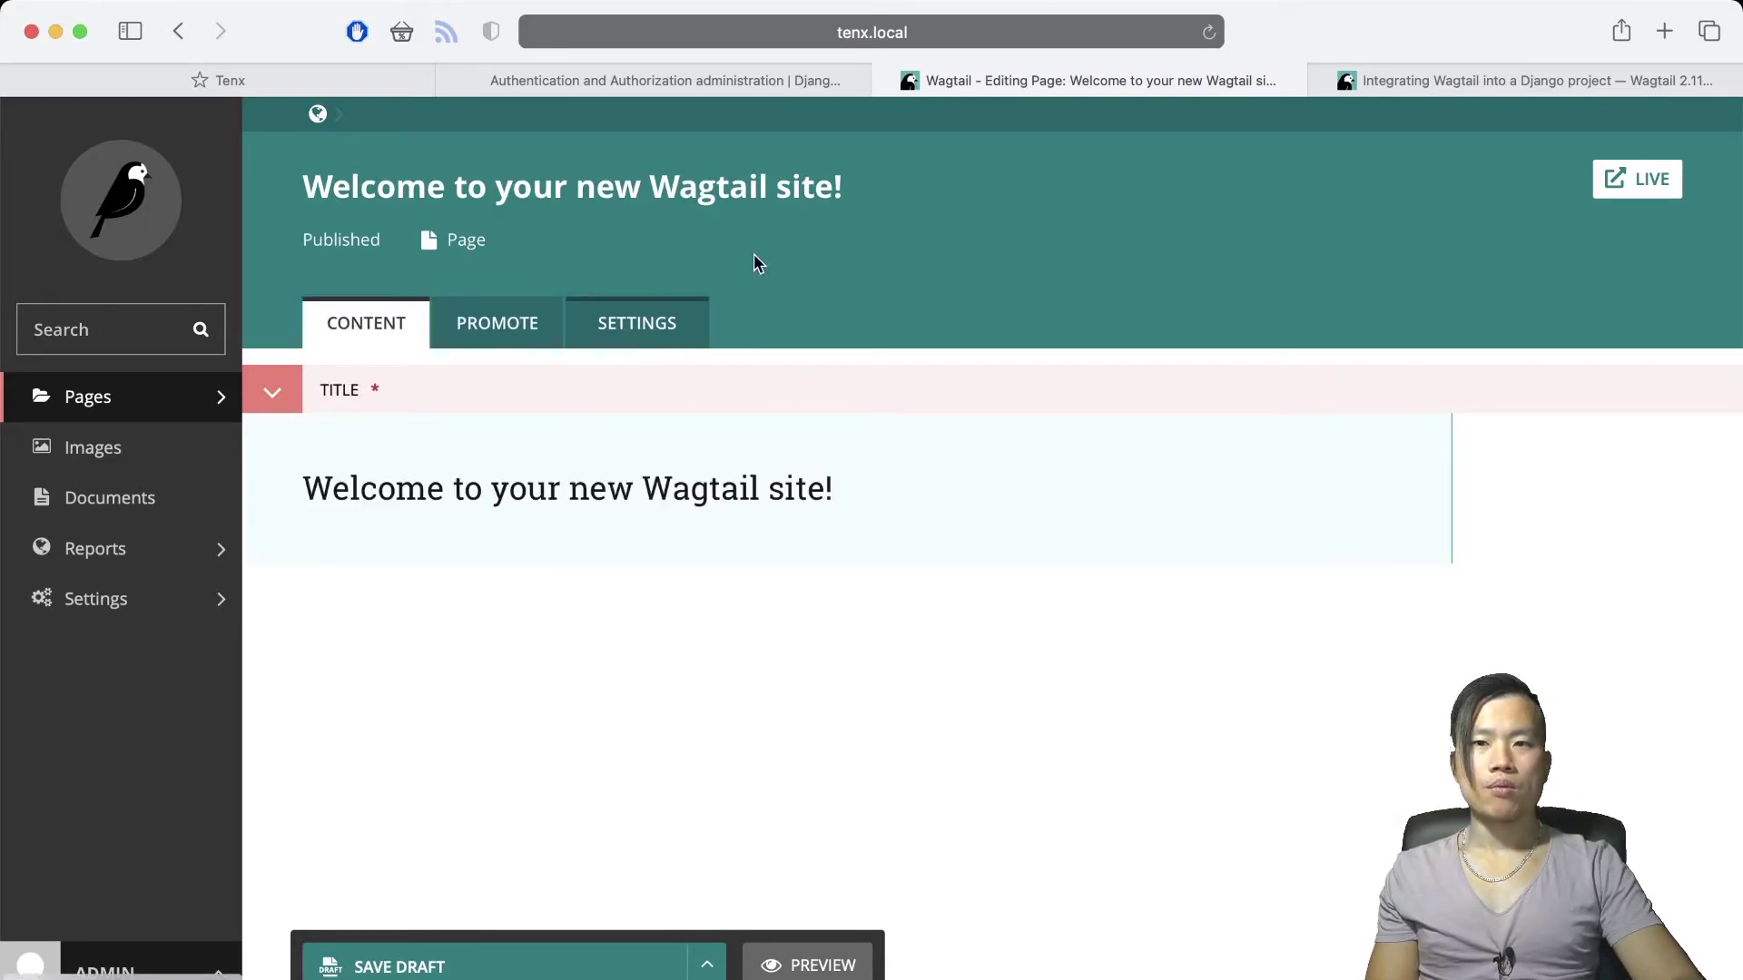
Append '!!' to the title and publish it as 'Welcome to your new Wagtail site!!!'
{"action": "left_click", "coordinate": [866, 591]}
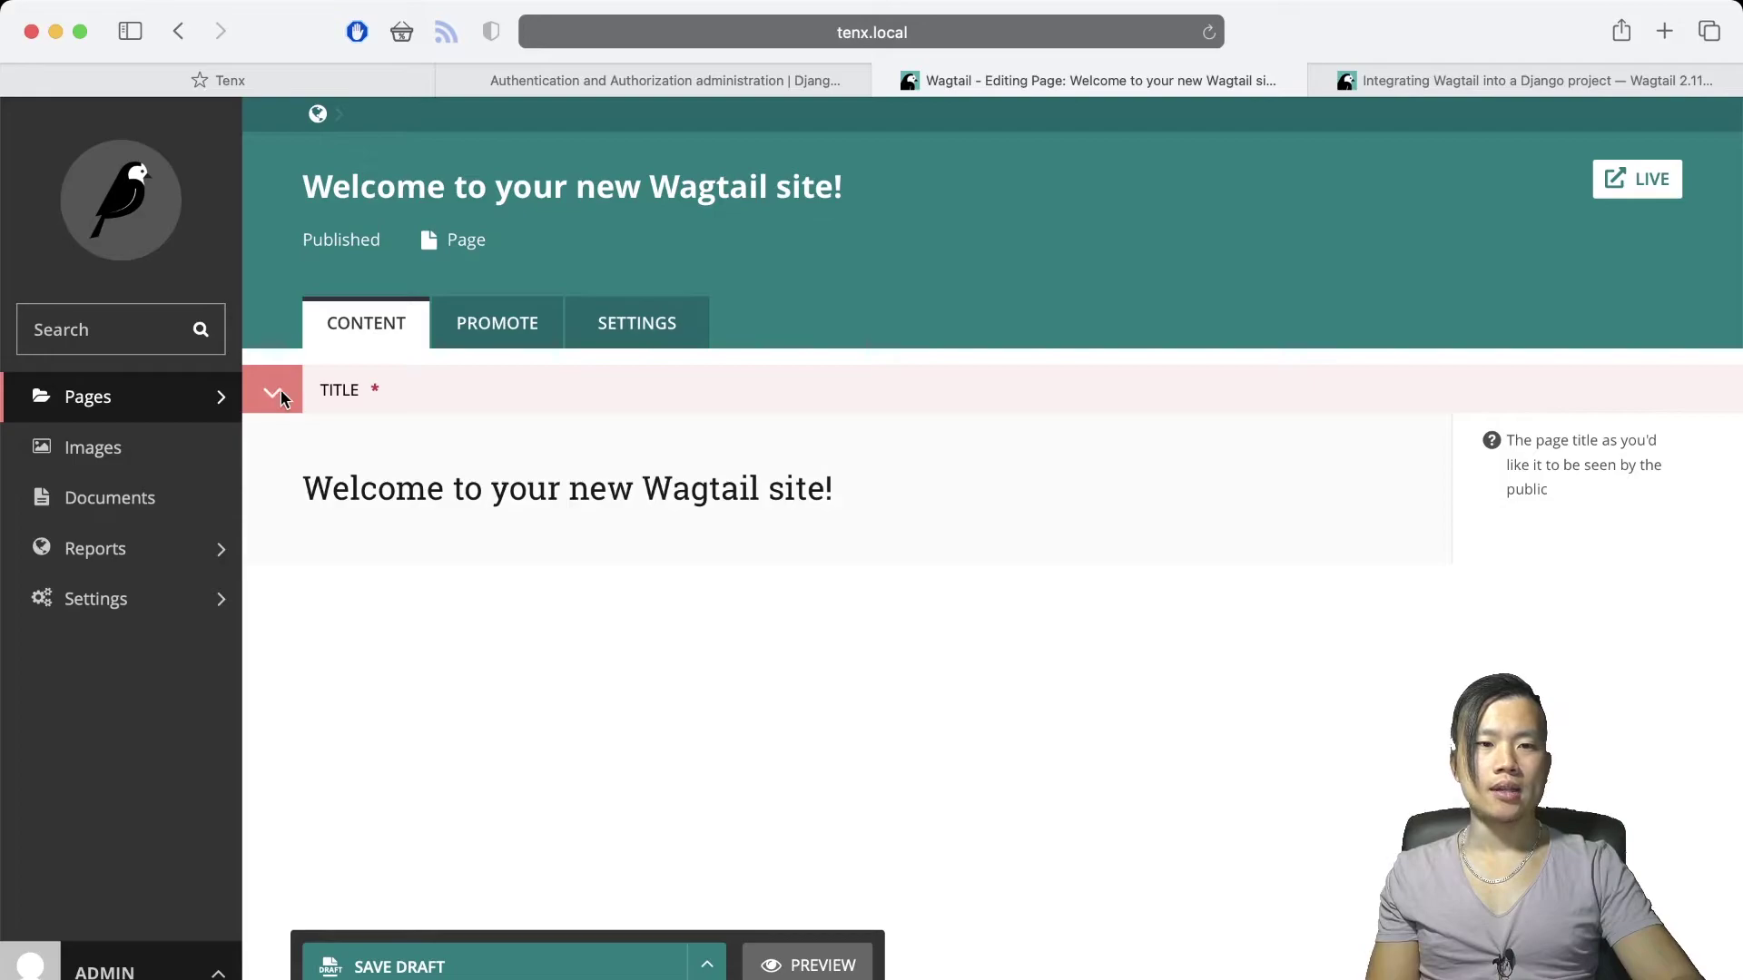
{"action": "left_click", "coordinate": [456, 477]}
{"action": "left_click", "coordinate": [809, 481]}
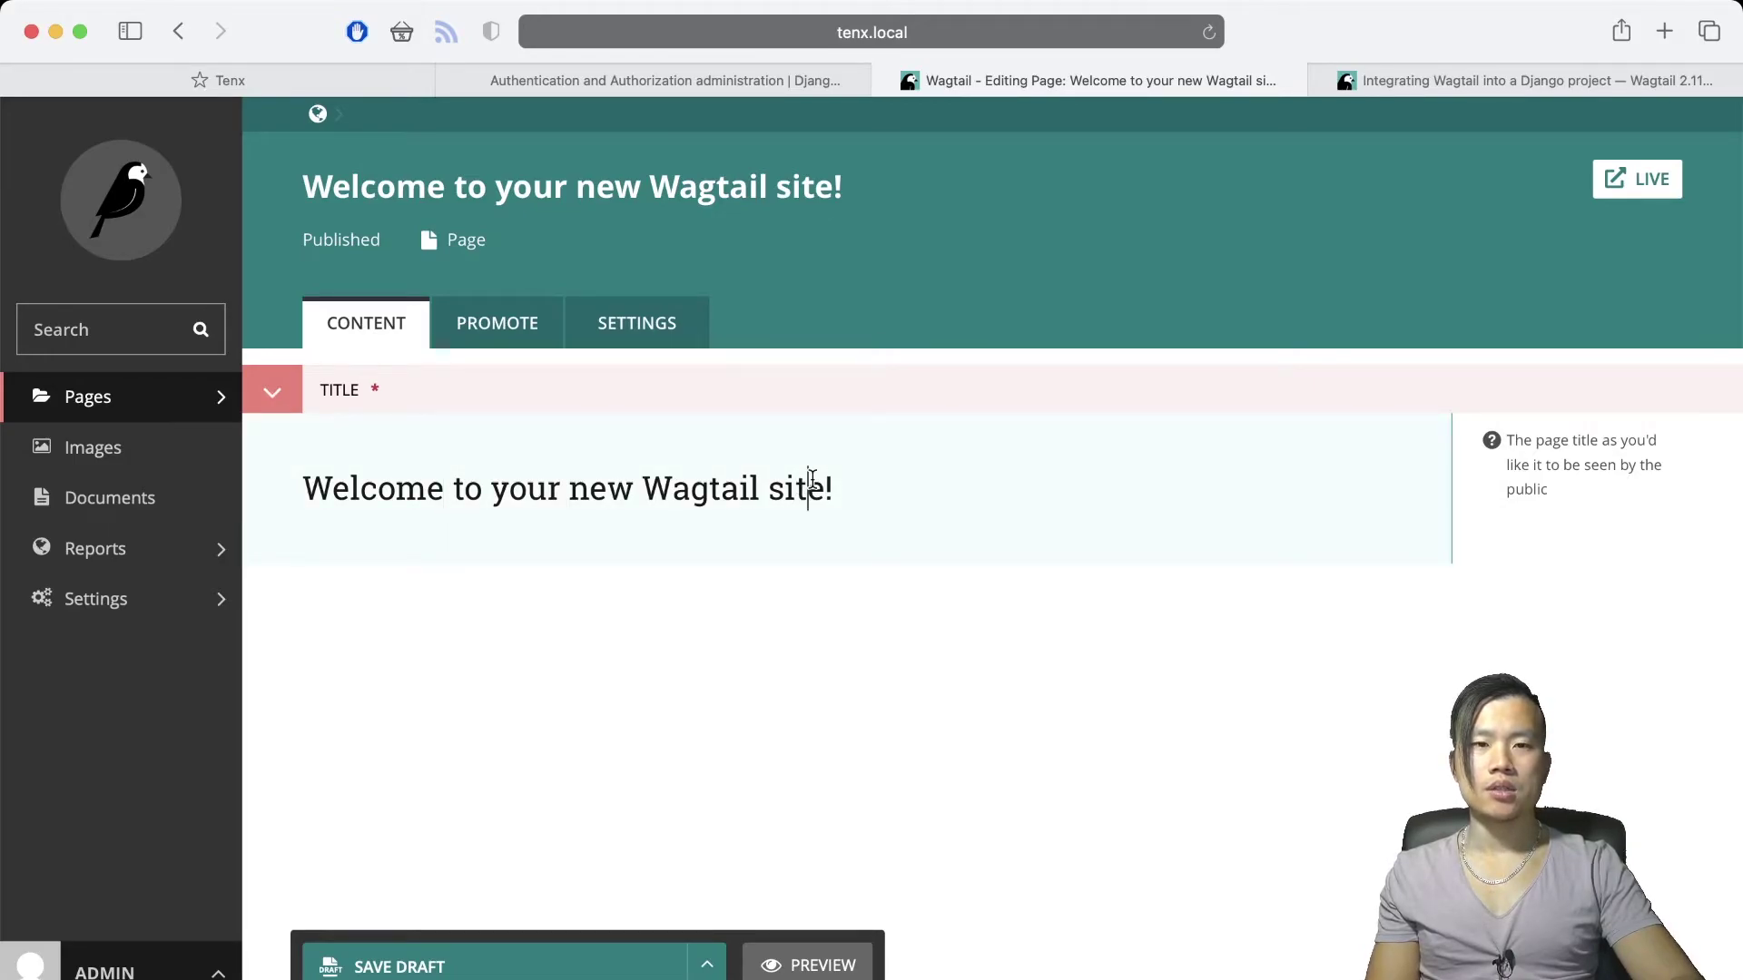
{"action": "left_click", "coordinate": [862, 483]}
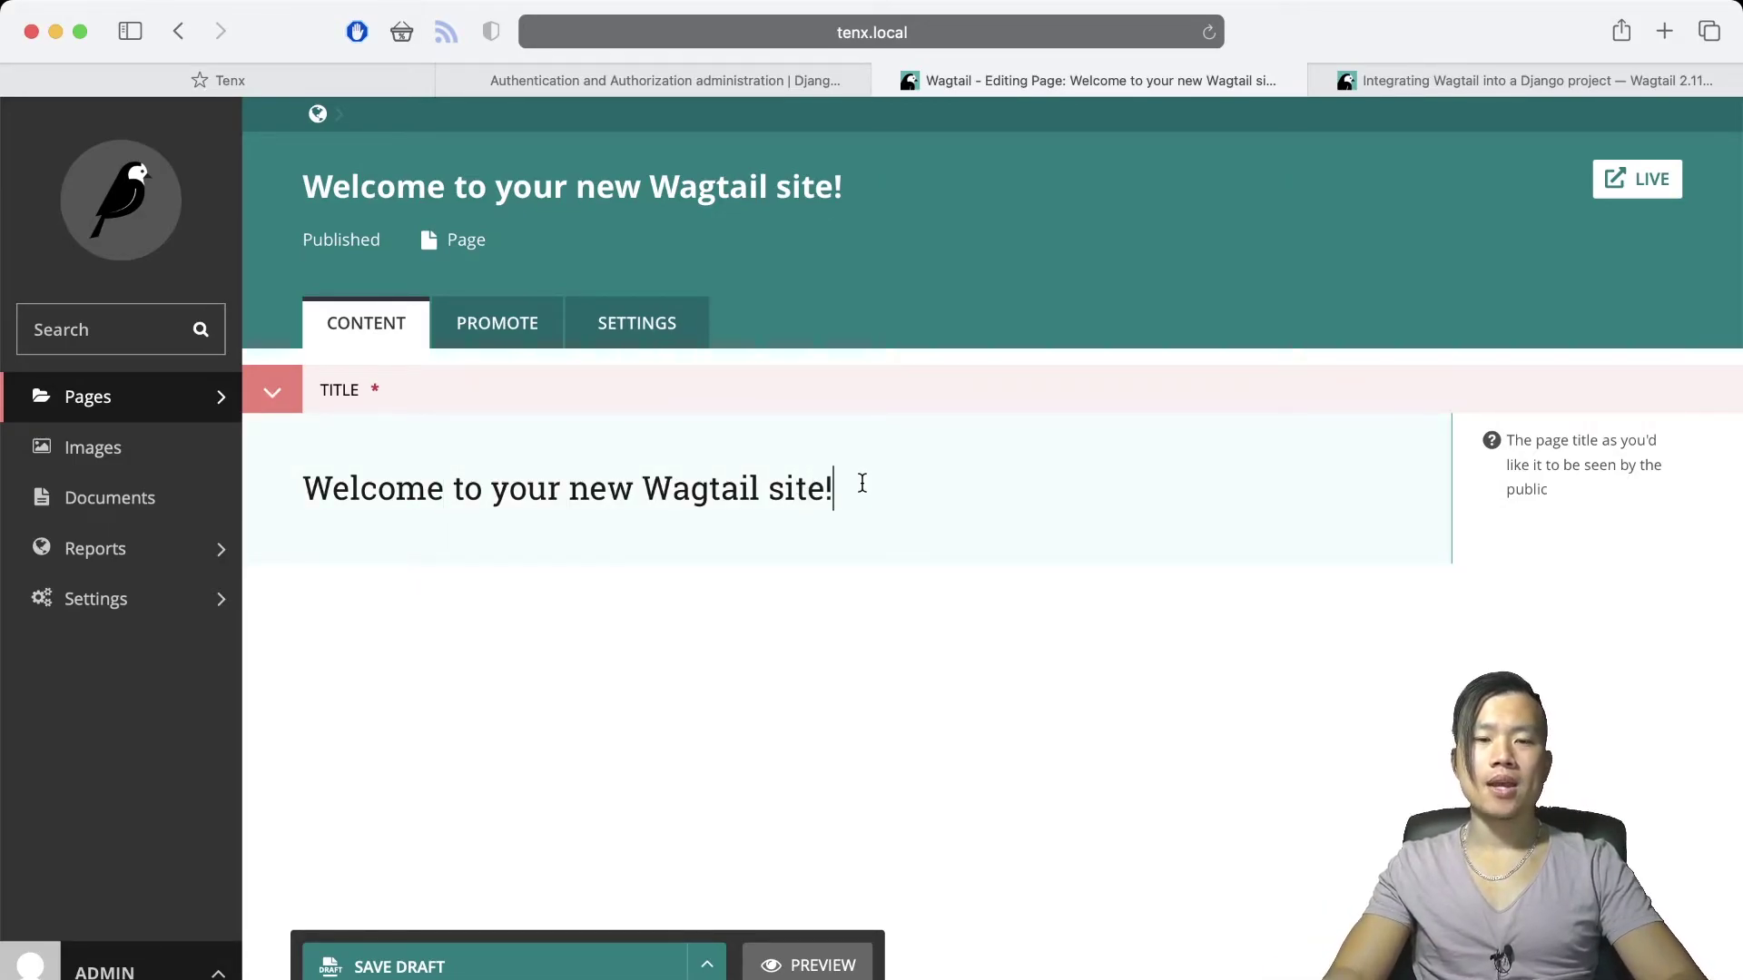
{"action": "type", "text": "!!"}
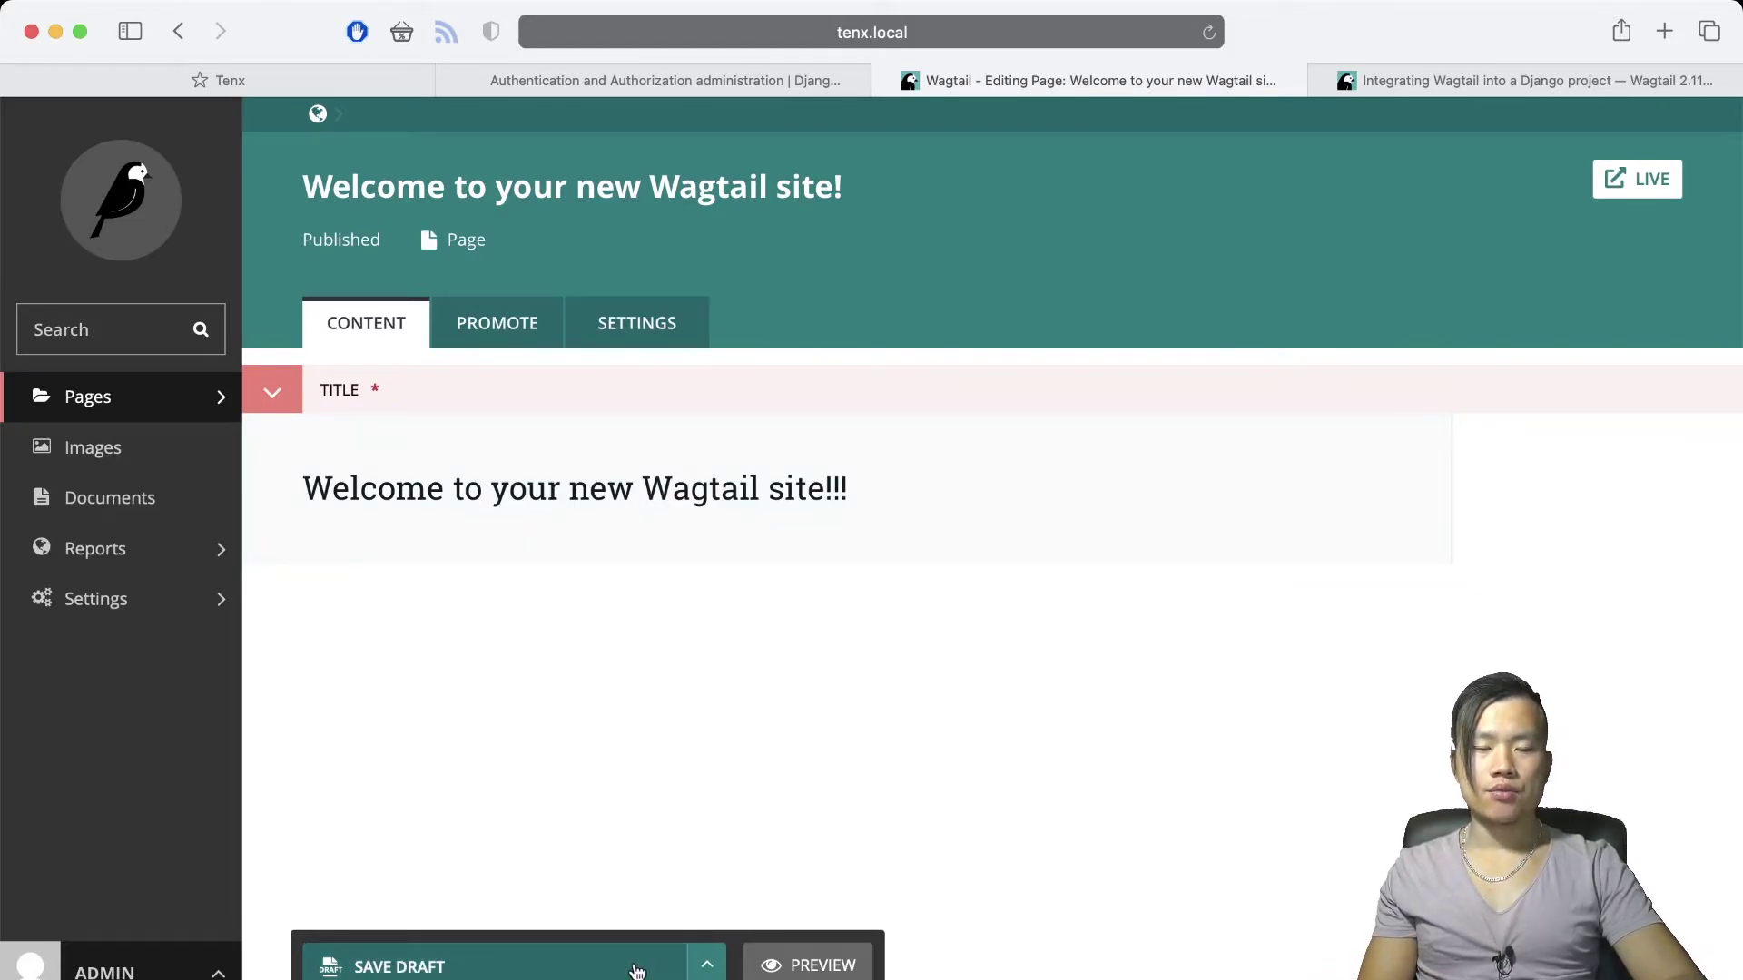
{"action": "left_click", "coordinate": [706, 964]}
{"action": "left_click", "coordinate": [631, 885]}
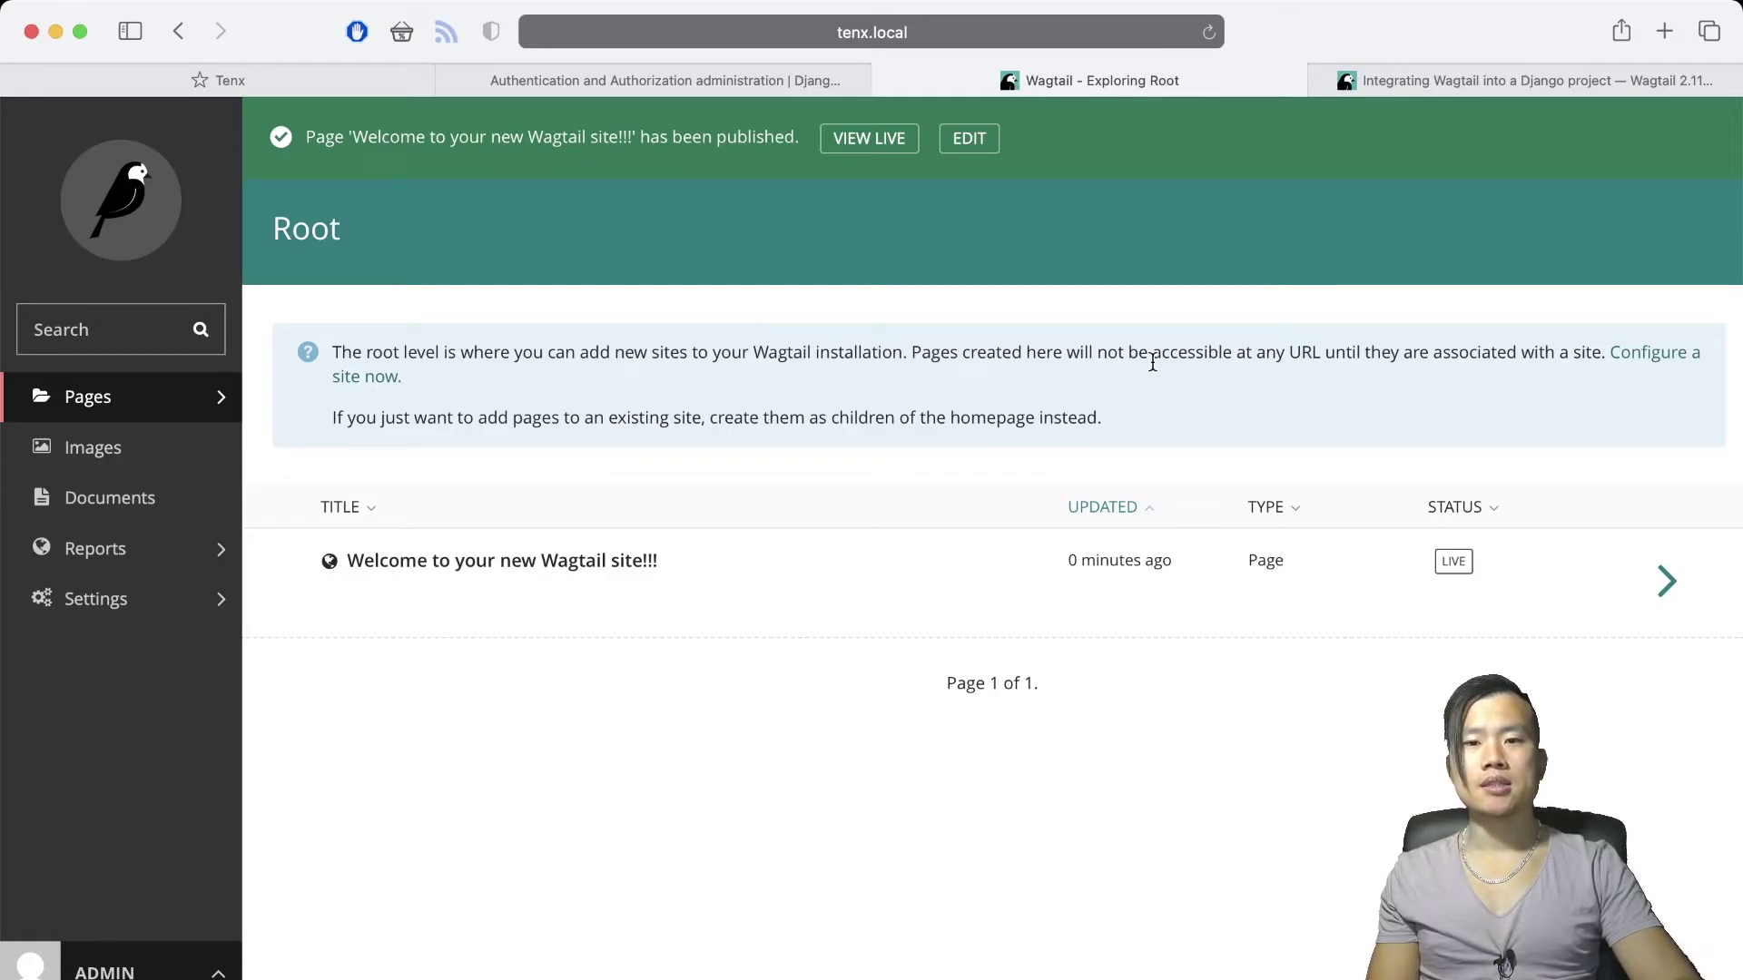
Reopen the welcome page editor and review its publish and draft-save revision history
{"action": "left_click", "coordinate": [502, 560]}
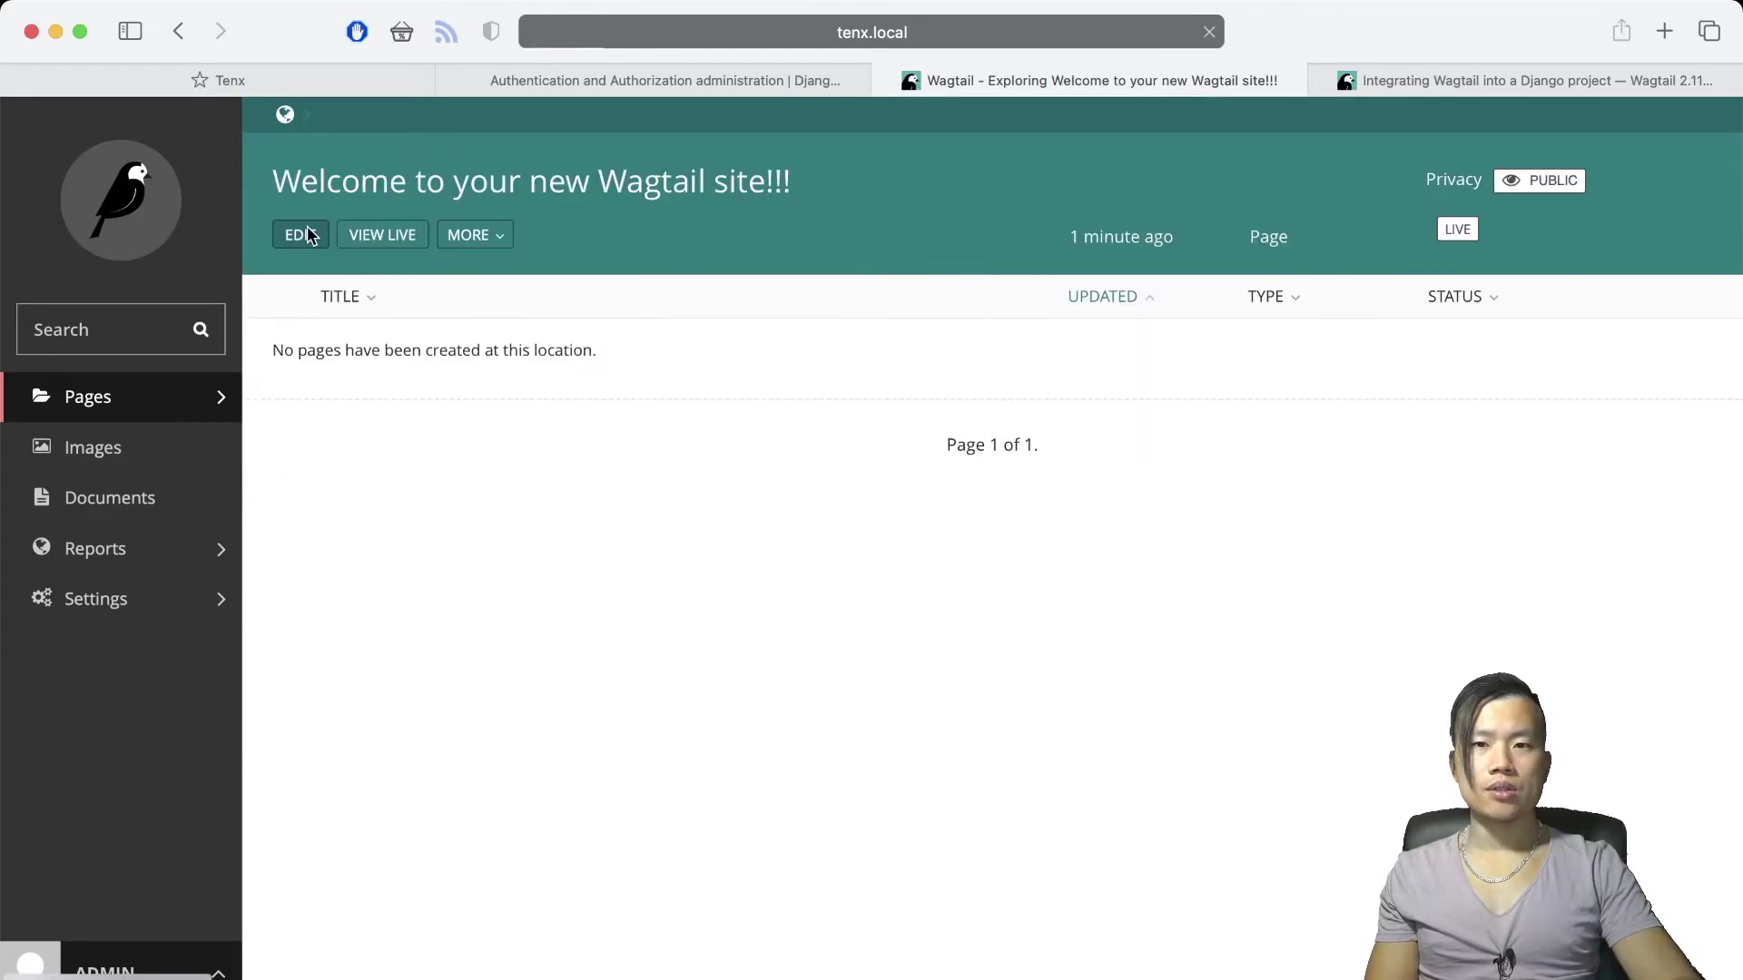
{"action": "left_click", "coordinate": [300, 234]}
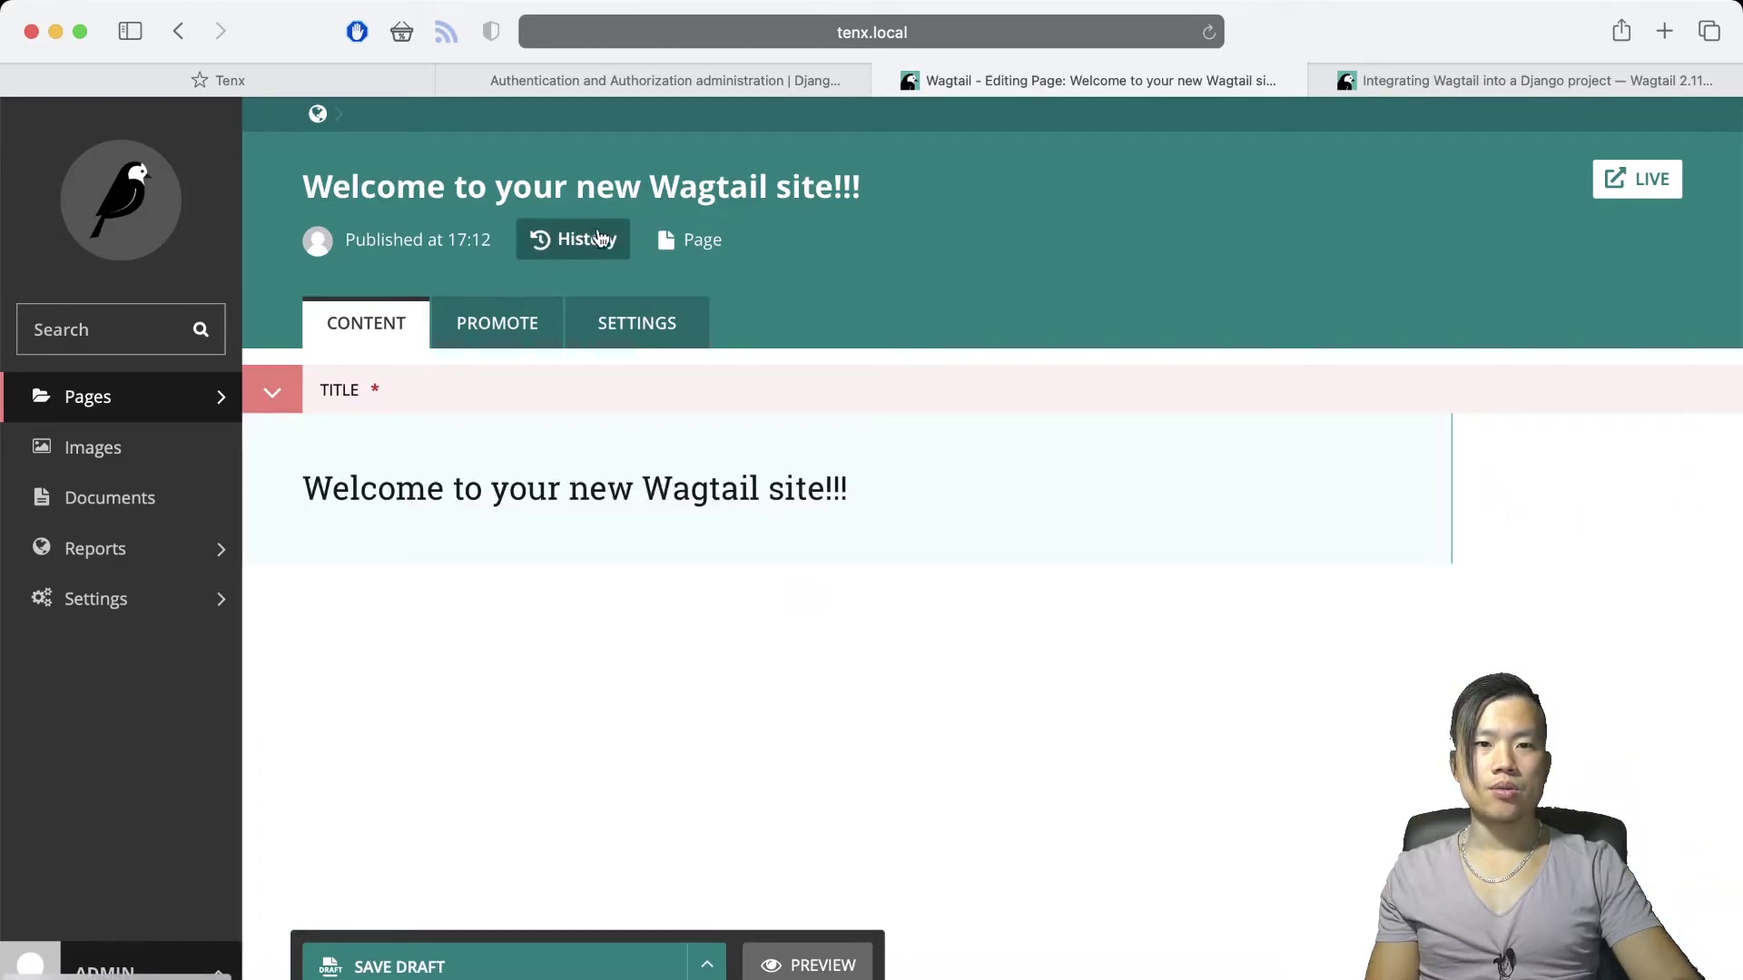
{"action": "left_click", "coordinate": [541, 240]}
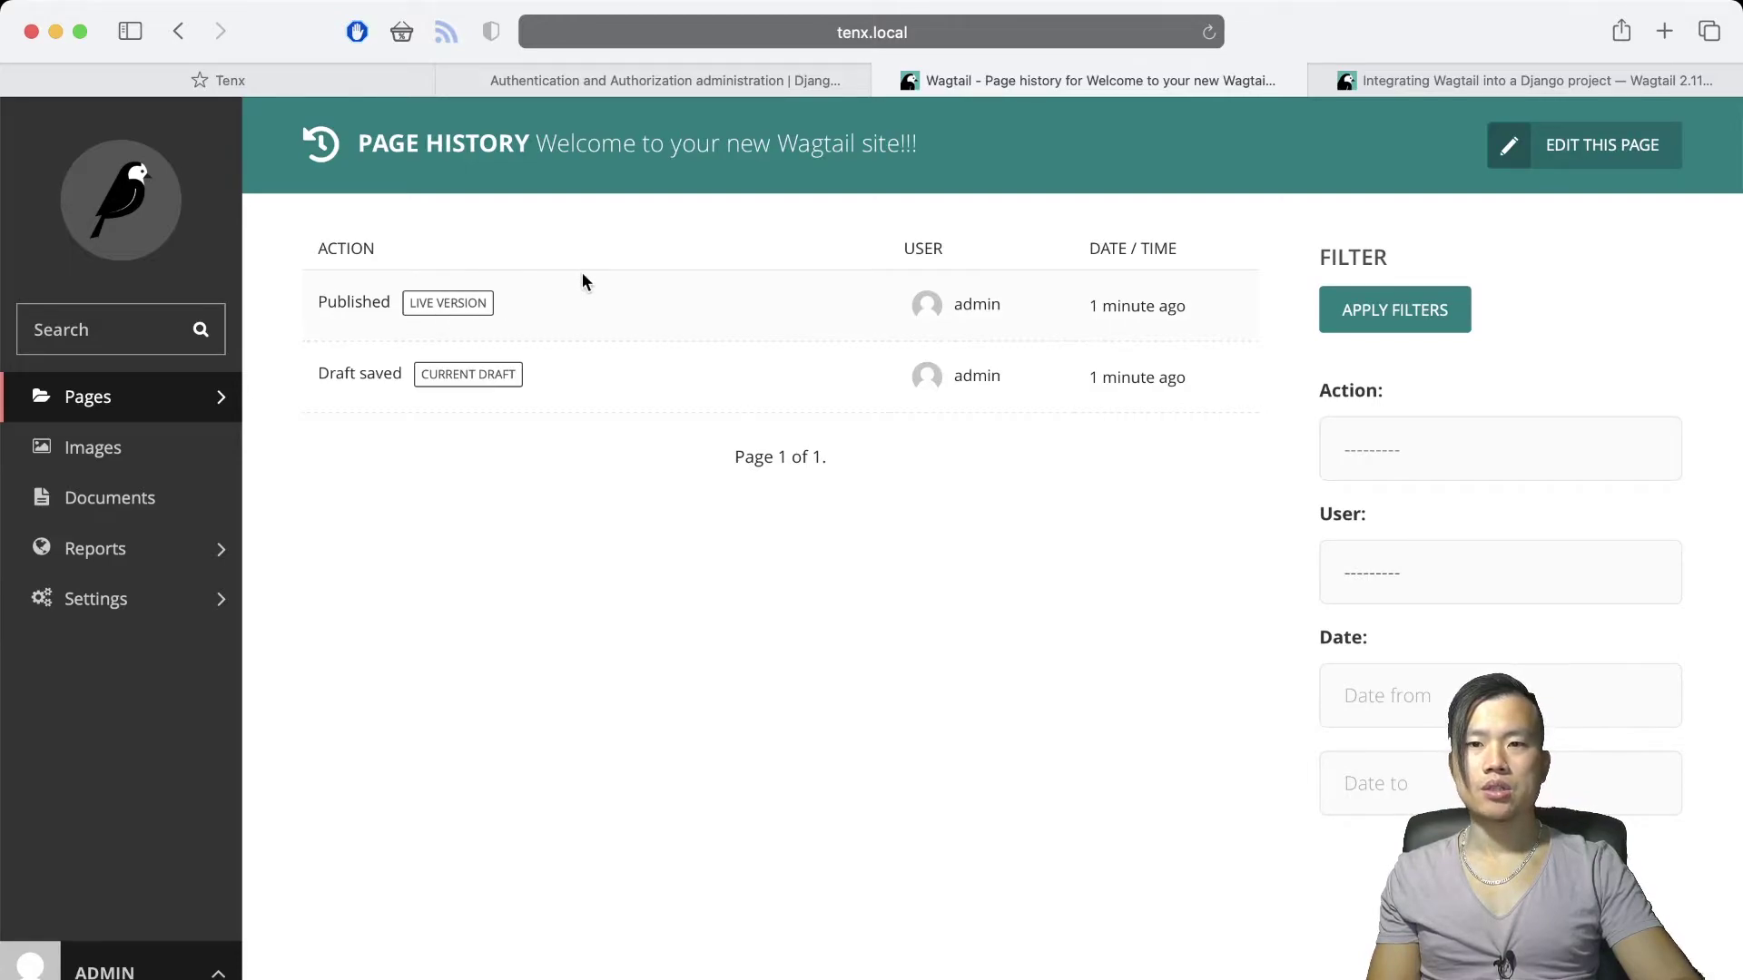
{"action": "left_click", "coordinate": [1571, 150]}
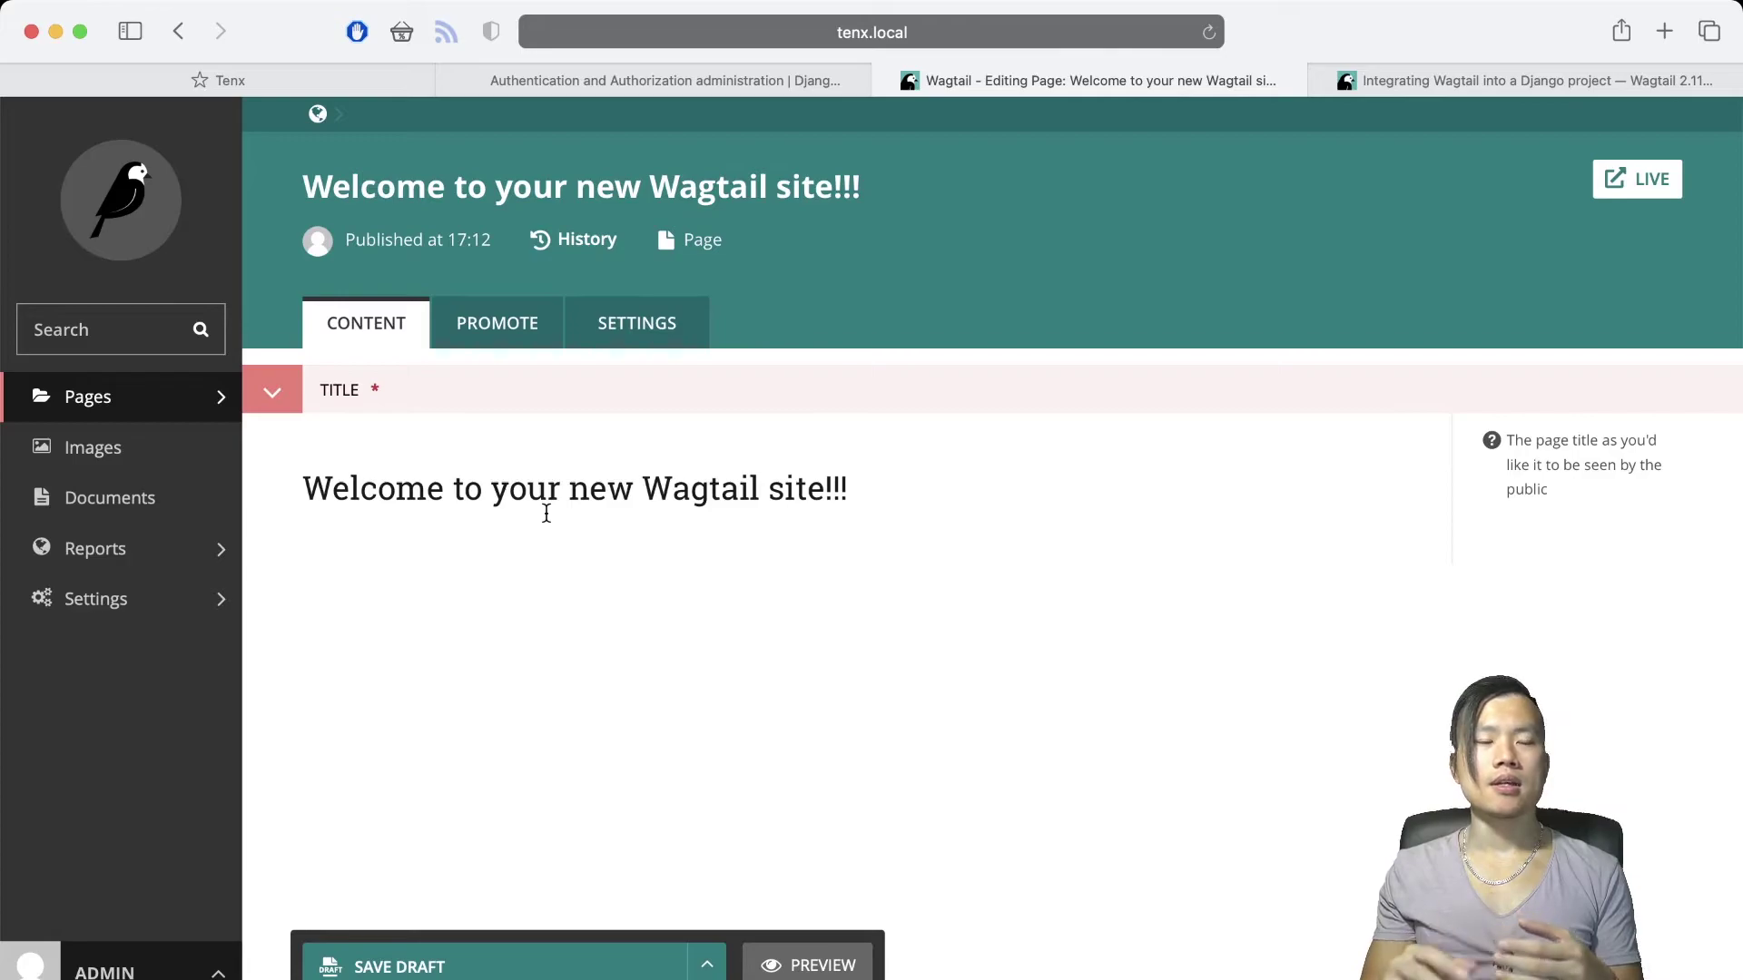
Open the Images library, then the empty Documents library
{"action": "left_click", "coordinate": [192, 463]}
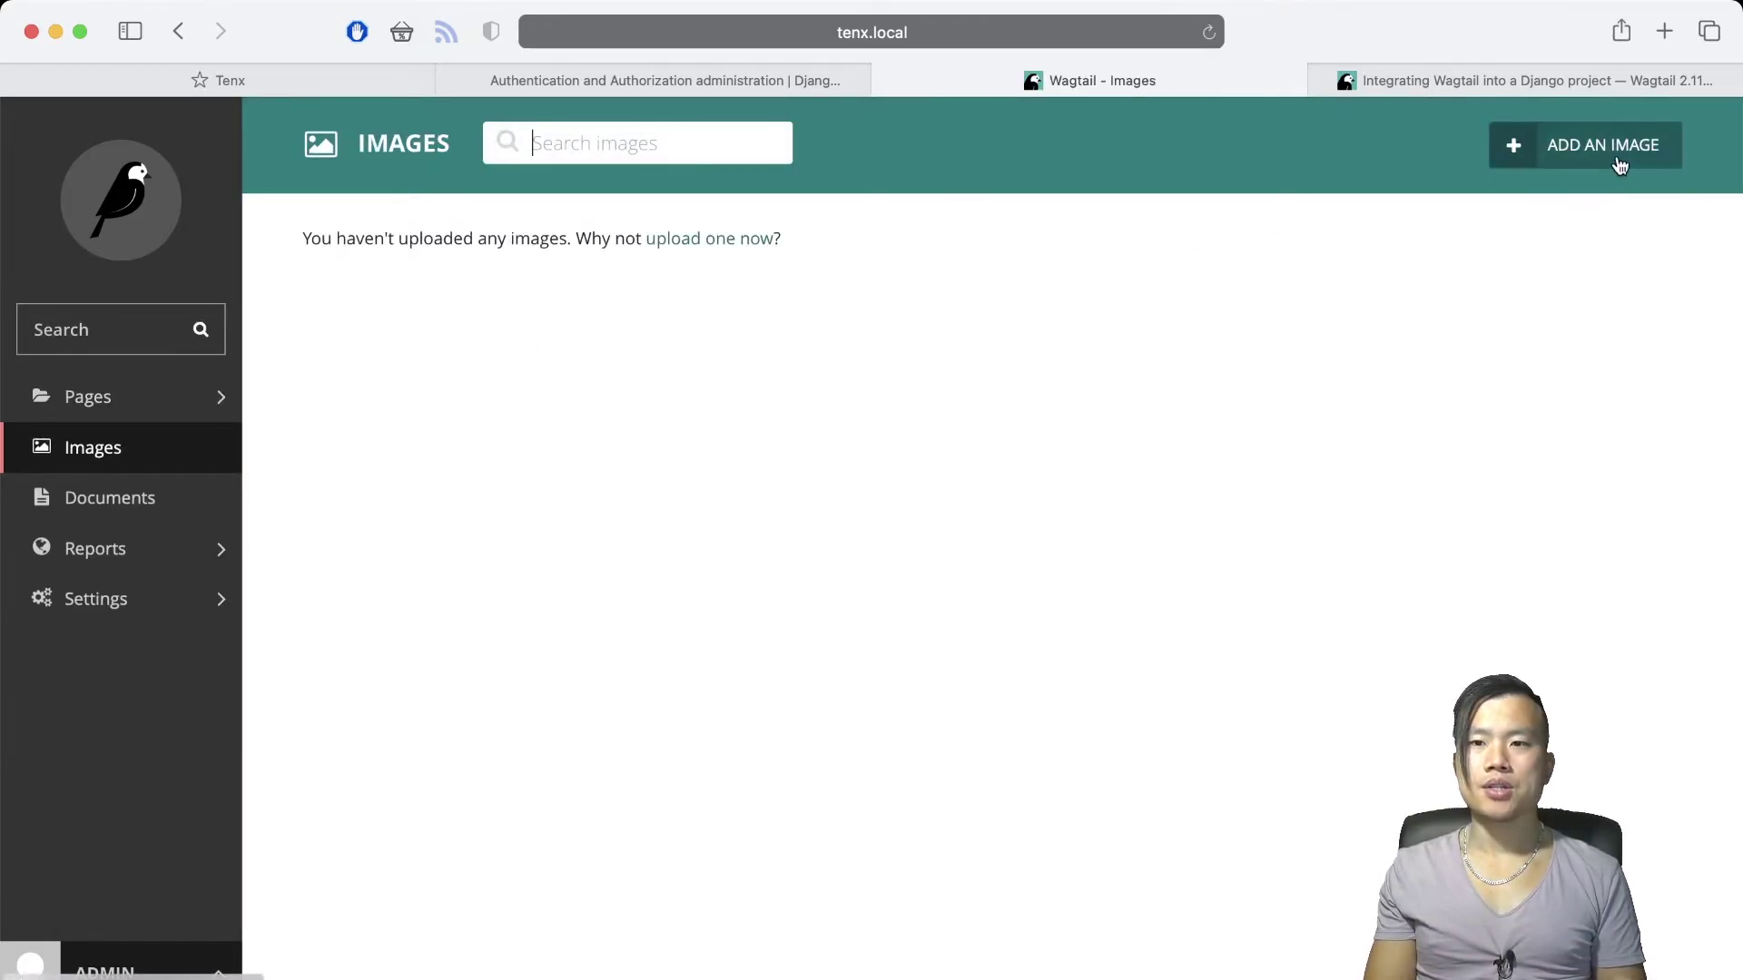
{"action": "left_click", "coordinate": [143, 500]}
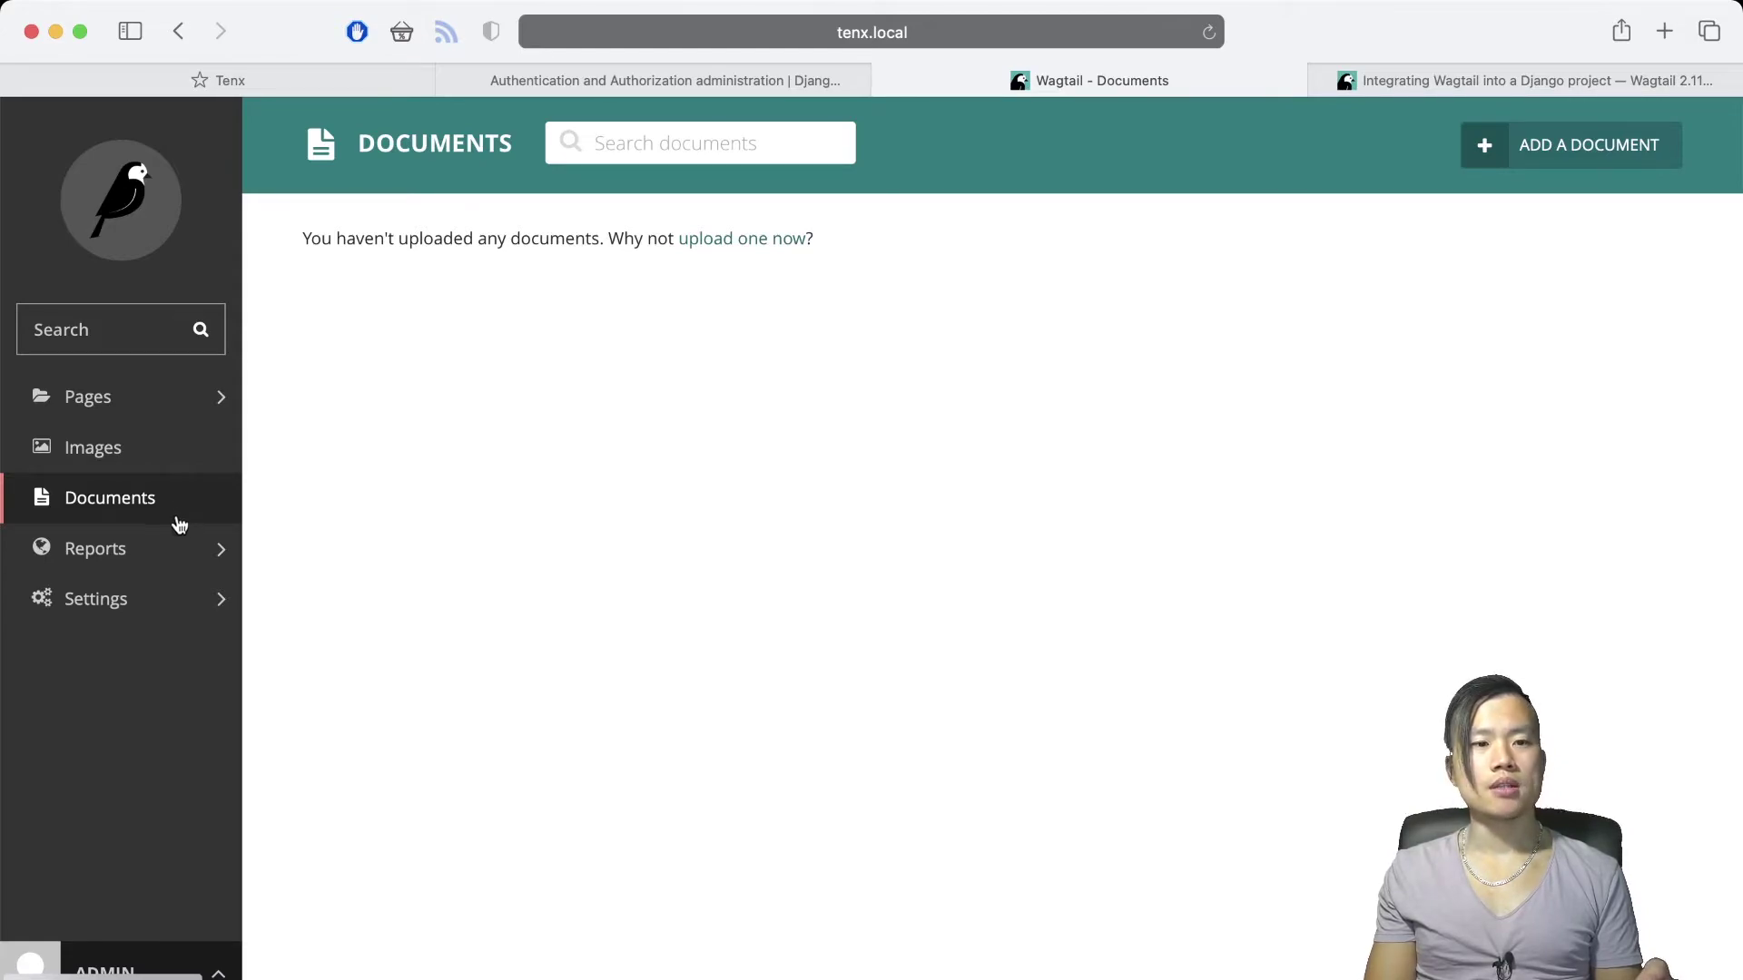
Open the Workflows report from the Reports menu and scroll through it
{"action": "left_click", "coordinate": [156, 555]}
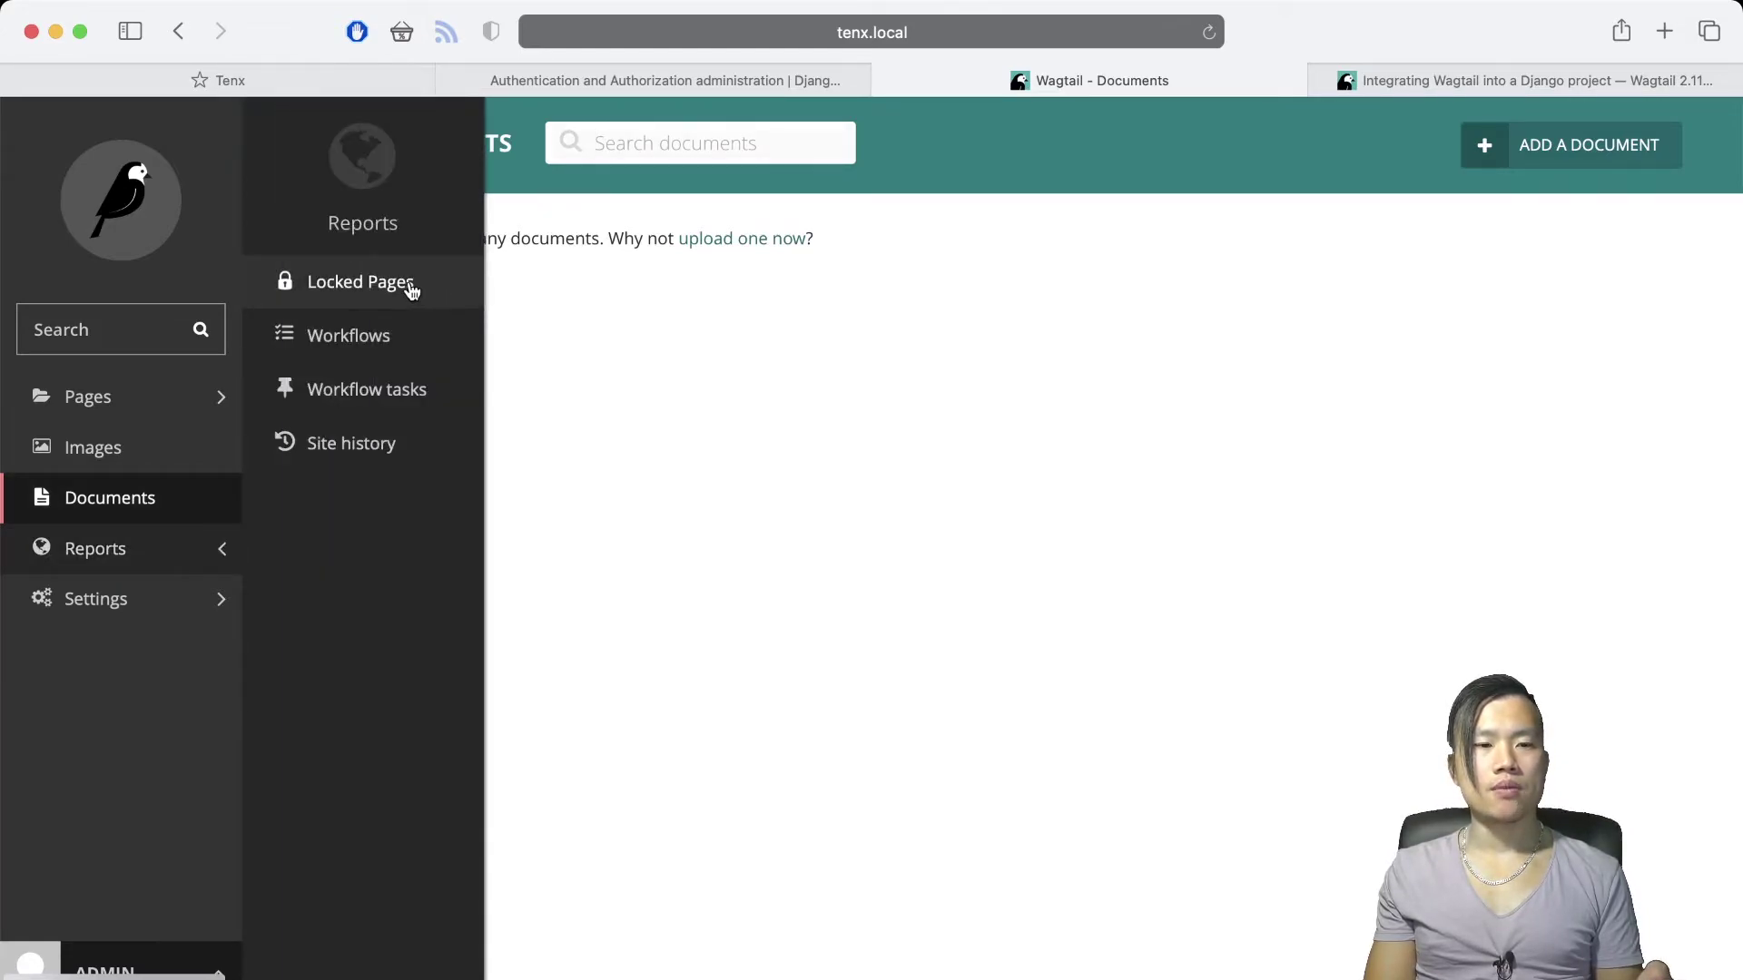
{"action": "left_click", "coordinate": [368, 354]}
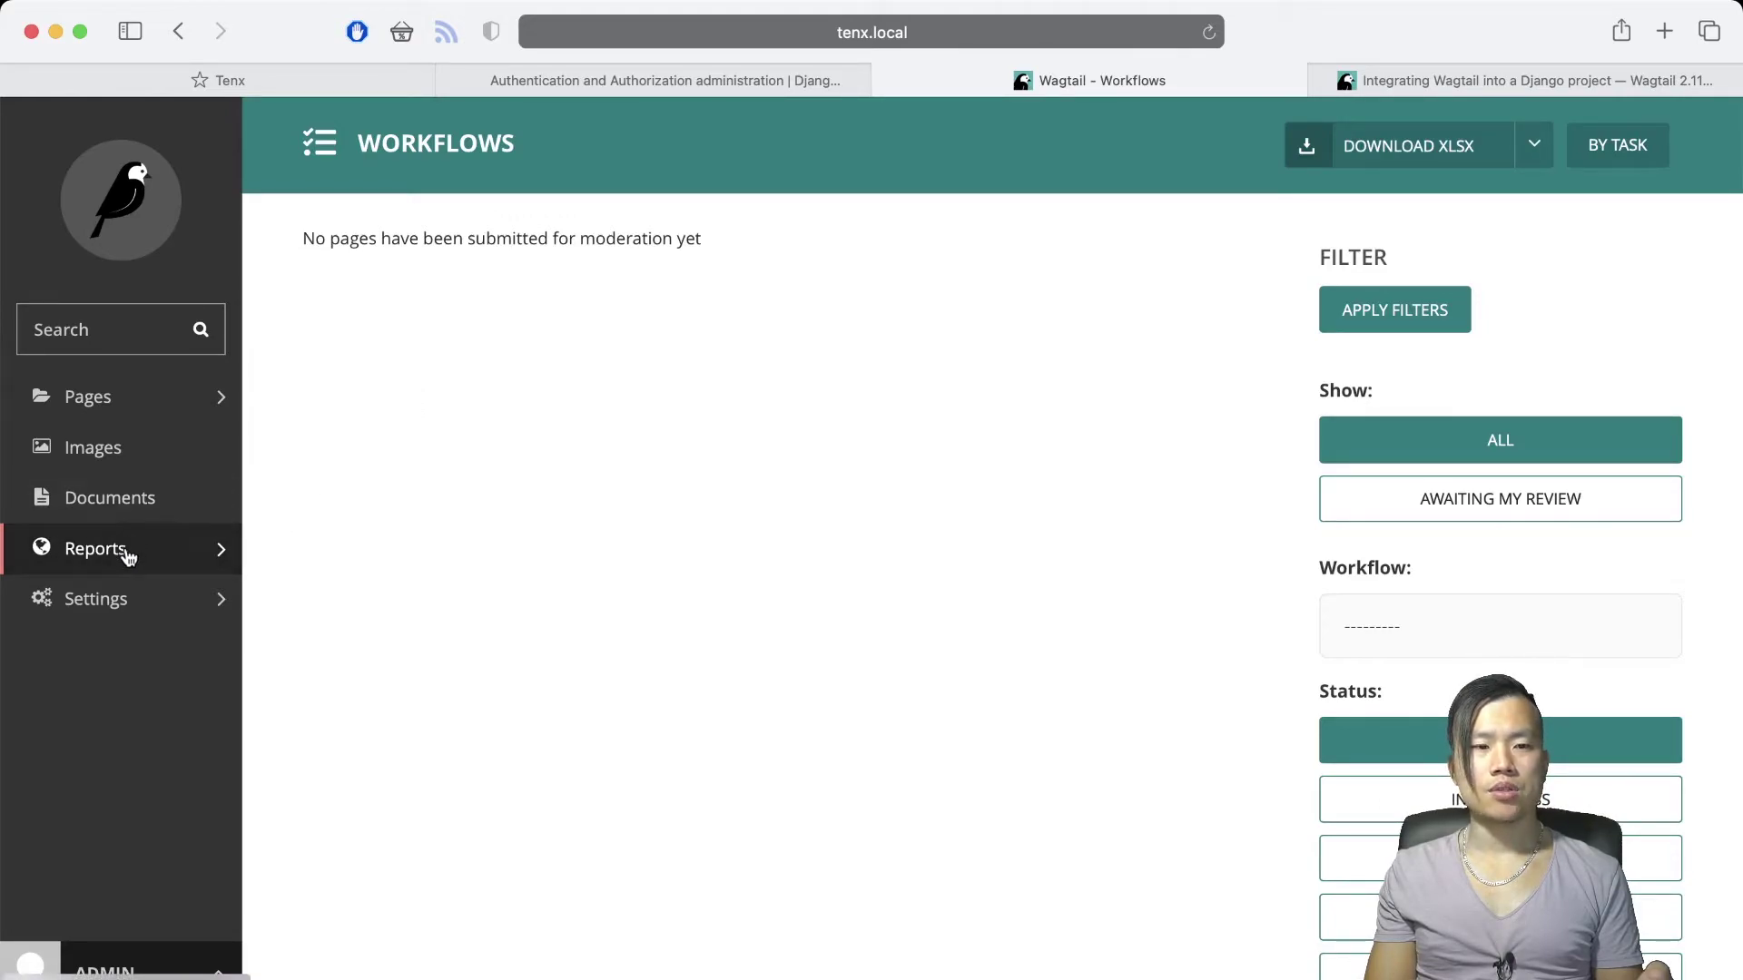
{"action": "scroll", "coordinate": [1348, 570], "scroll_direction": "down", "scroll_amount": 5}
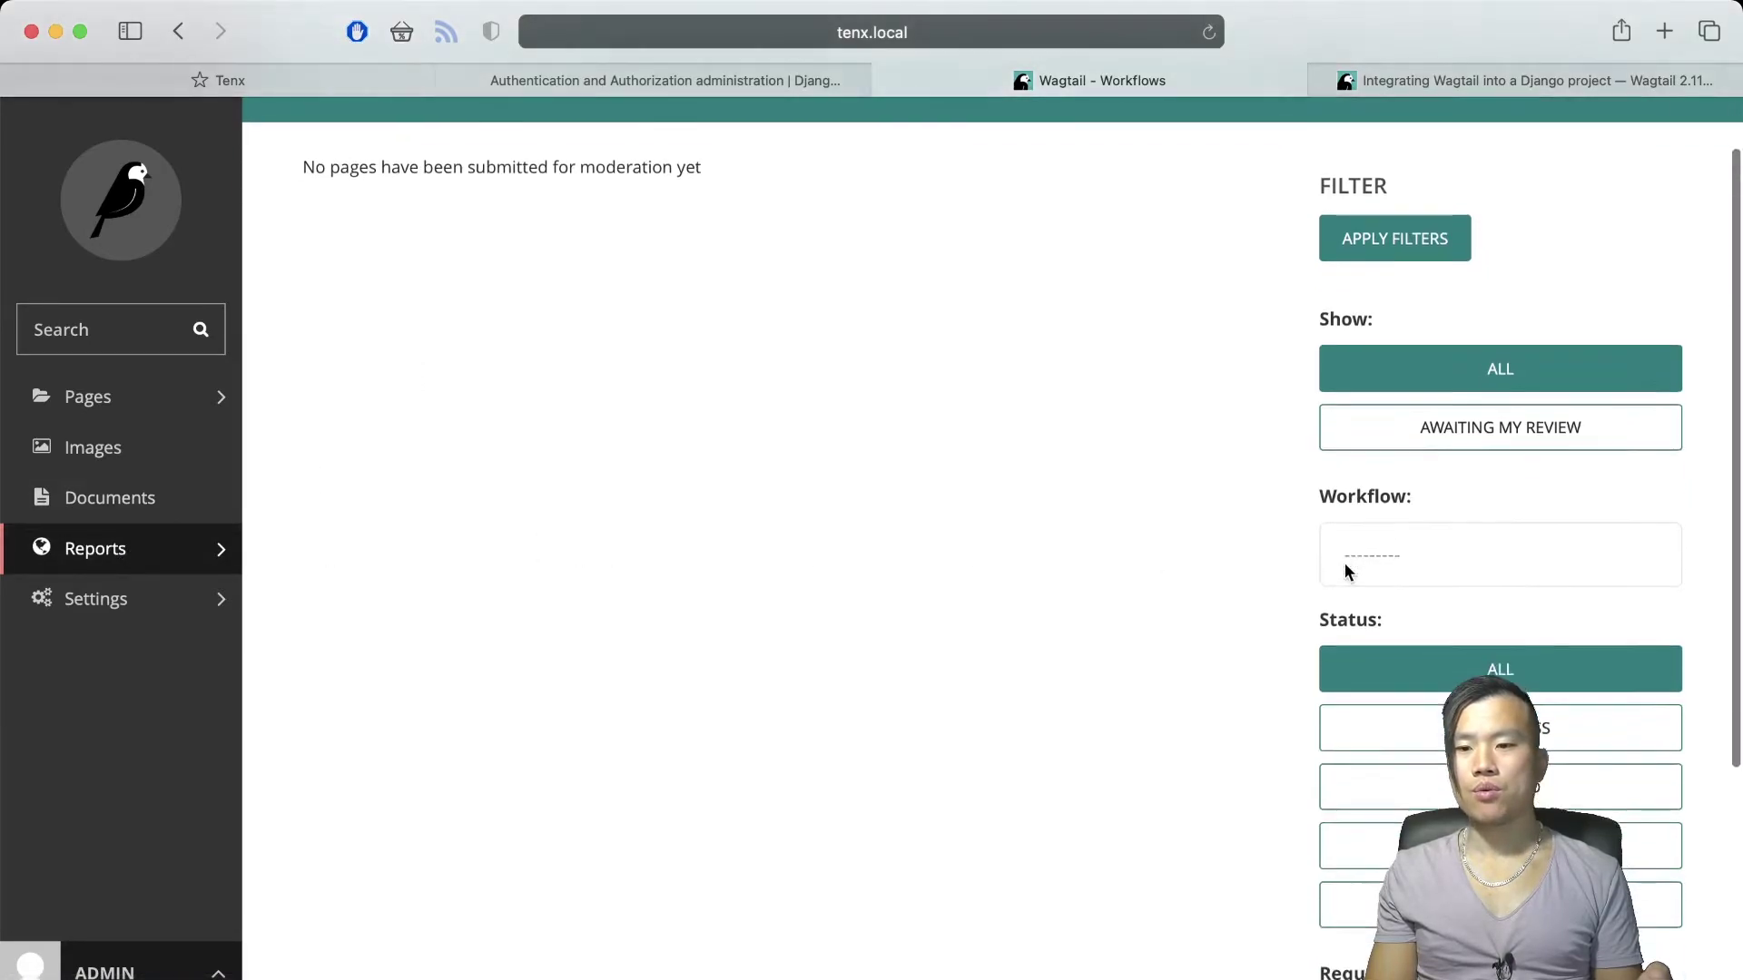
{"action": "scroll", "coordinate": [1325, 558], "scroll_direction": "up", "scroll_amount": 5}
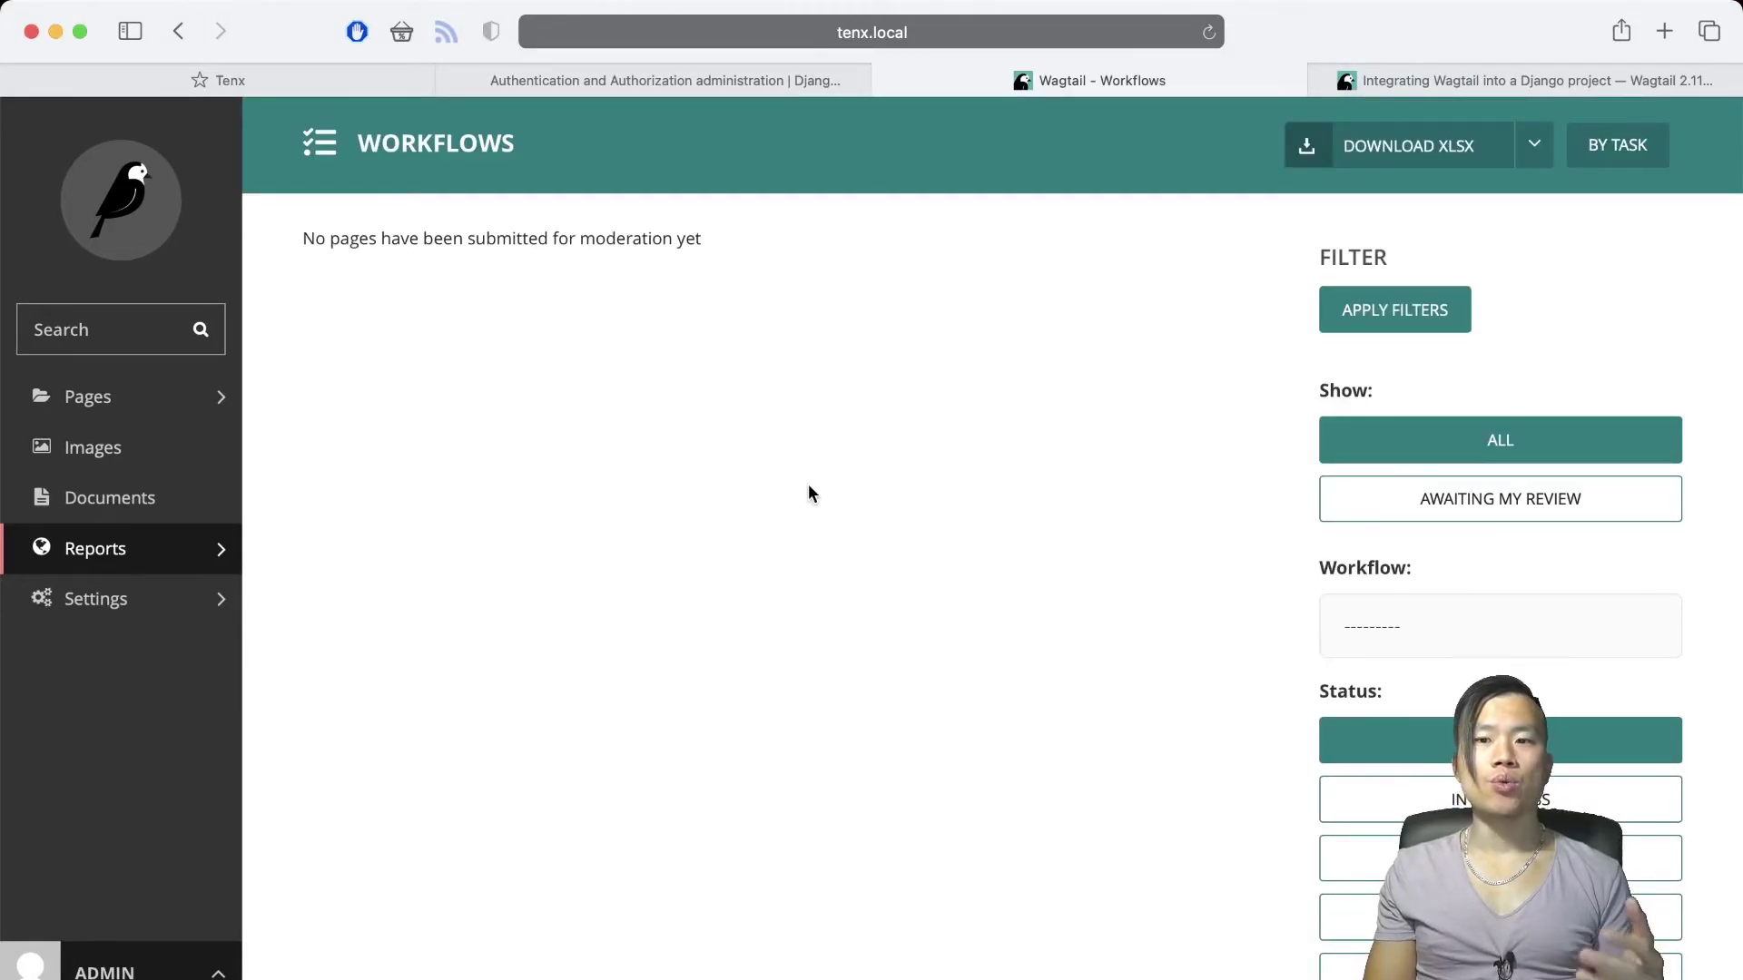
Check the Locked Pages report, then open Site history listing the welcome page's actions
{"action": "left_click", "coordinate": [95, 548]}
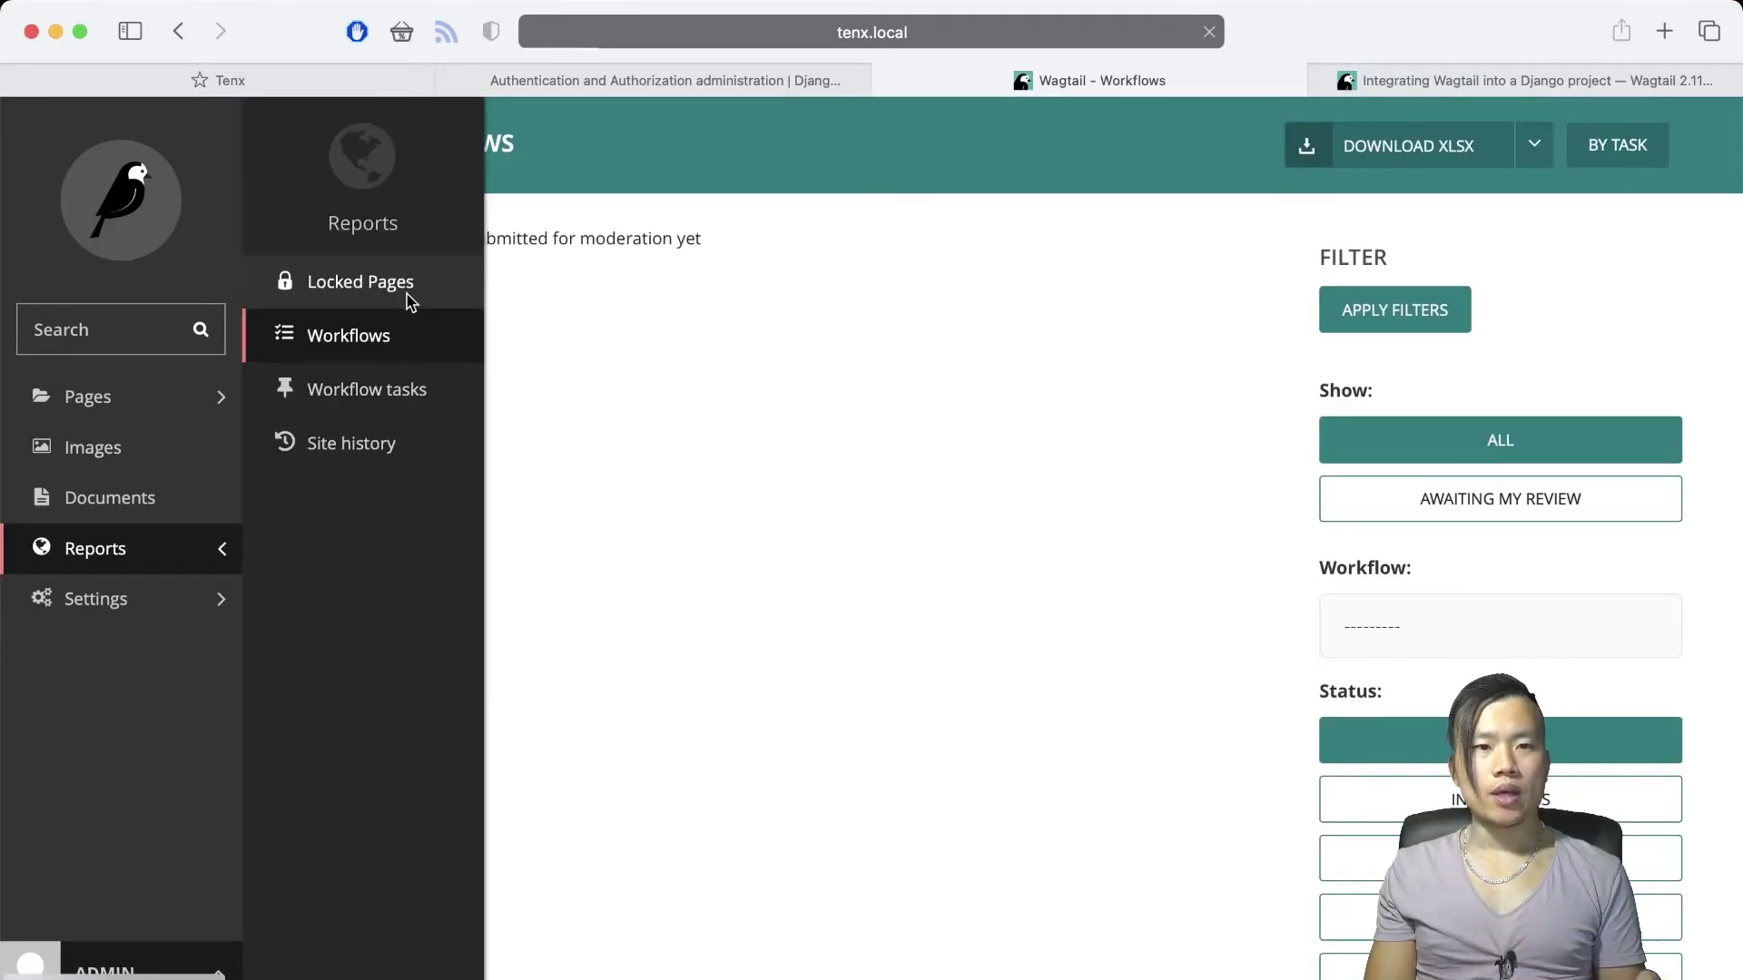
{"action": "left_click", "coordinate": [408, 290]}
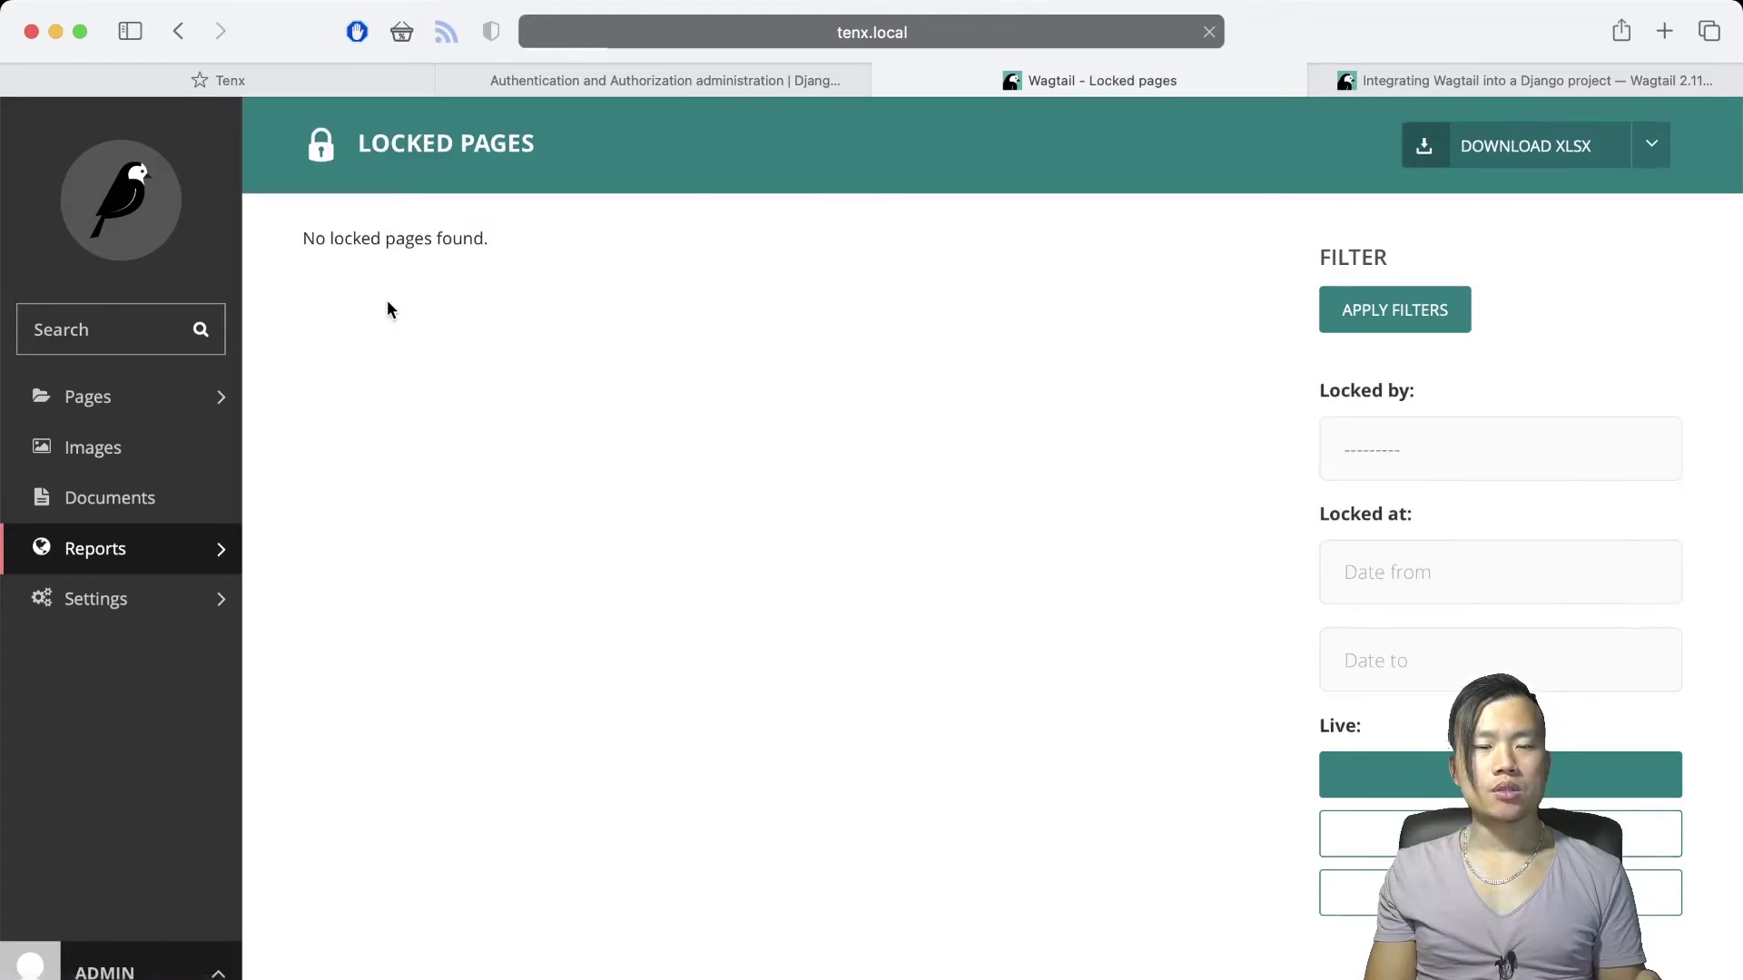
{"action": "left_click", "coordinate": [193, 553]}
{"action": "left_click", "coordinate": [618, 356]}
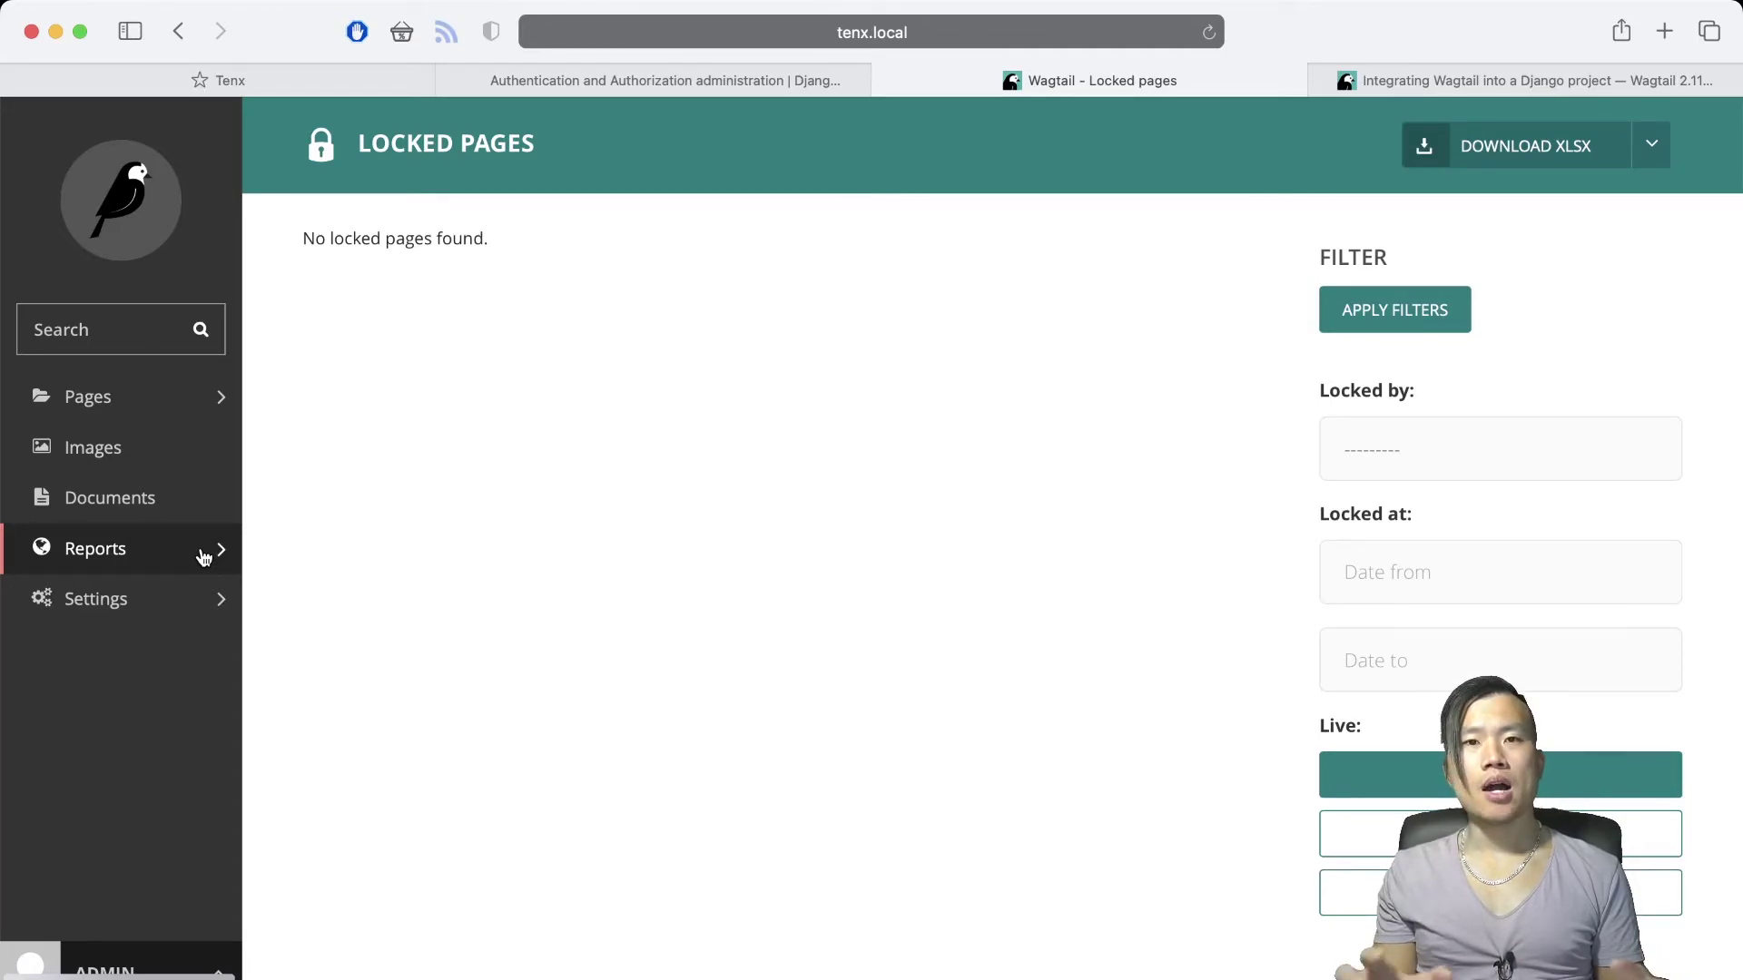
{"action": "left_click", "coordinate": [204, 557]}
{"action": "left_click", "coordinate": [316, 451]}
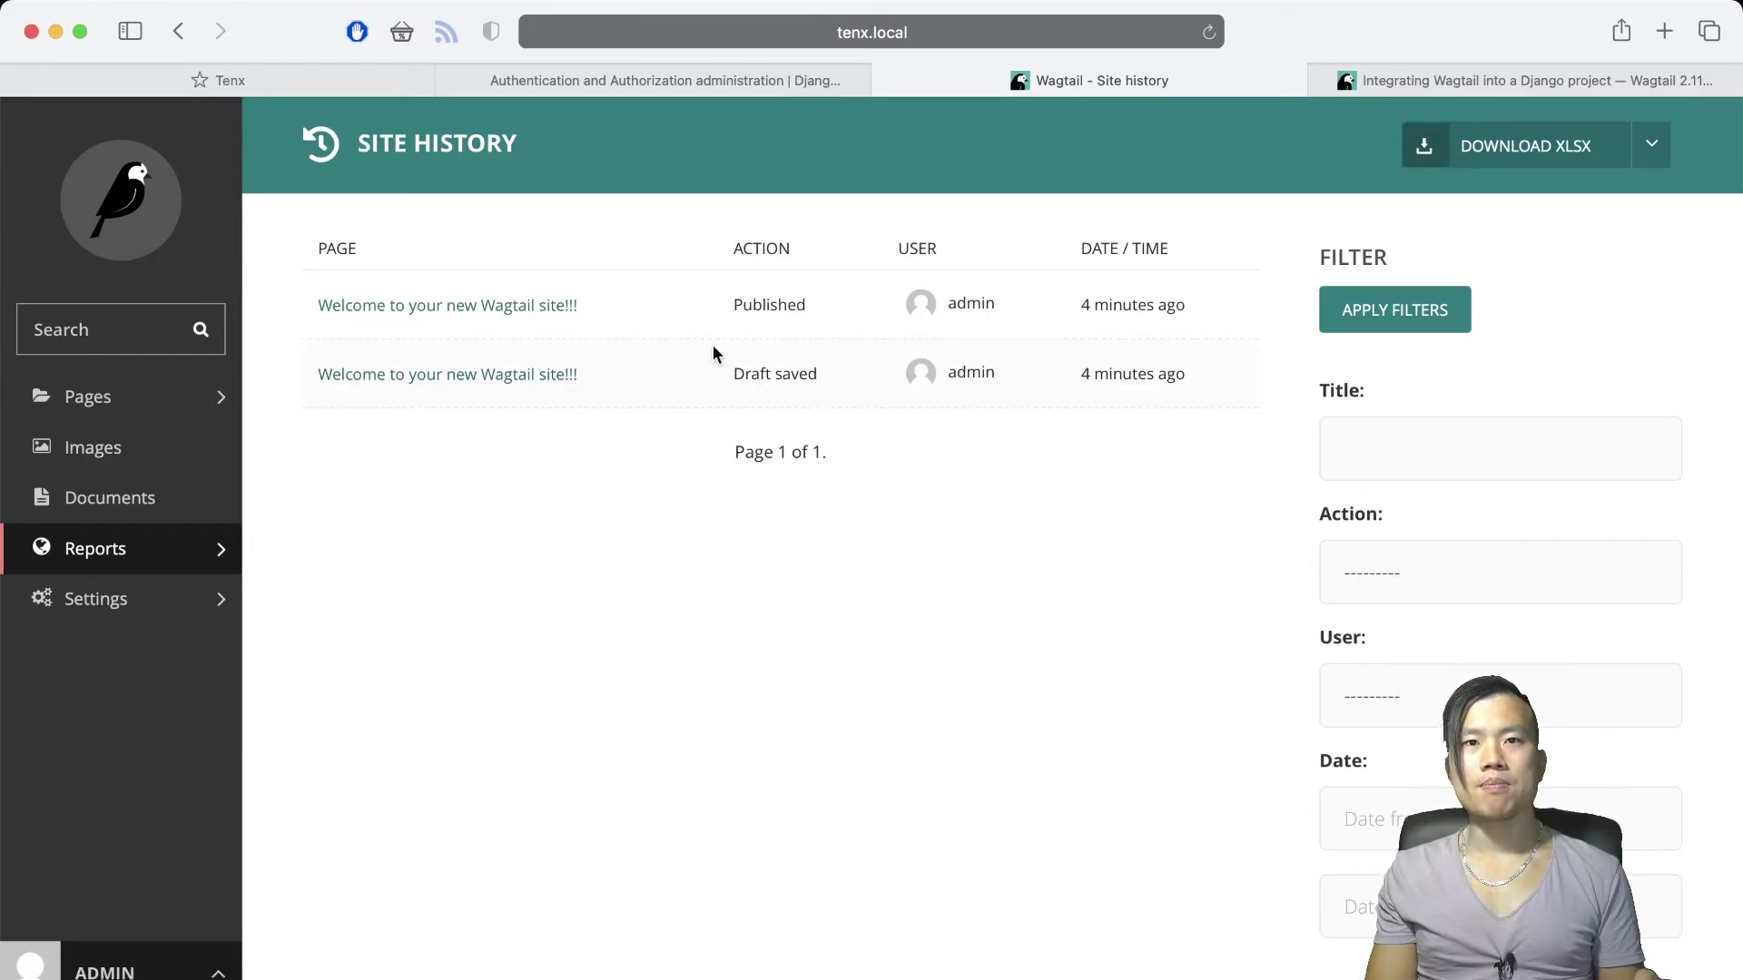
Review the Workflow tasks, Users and Groups settings pages in turn
{"action": "left_click", "coordinate": [178, 609]}
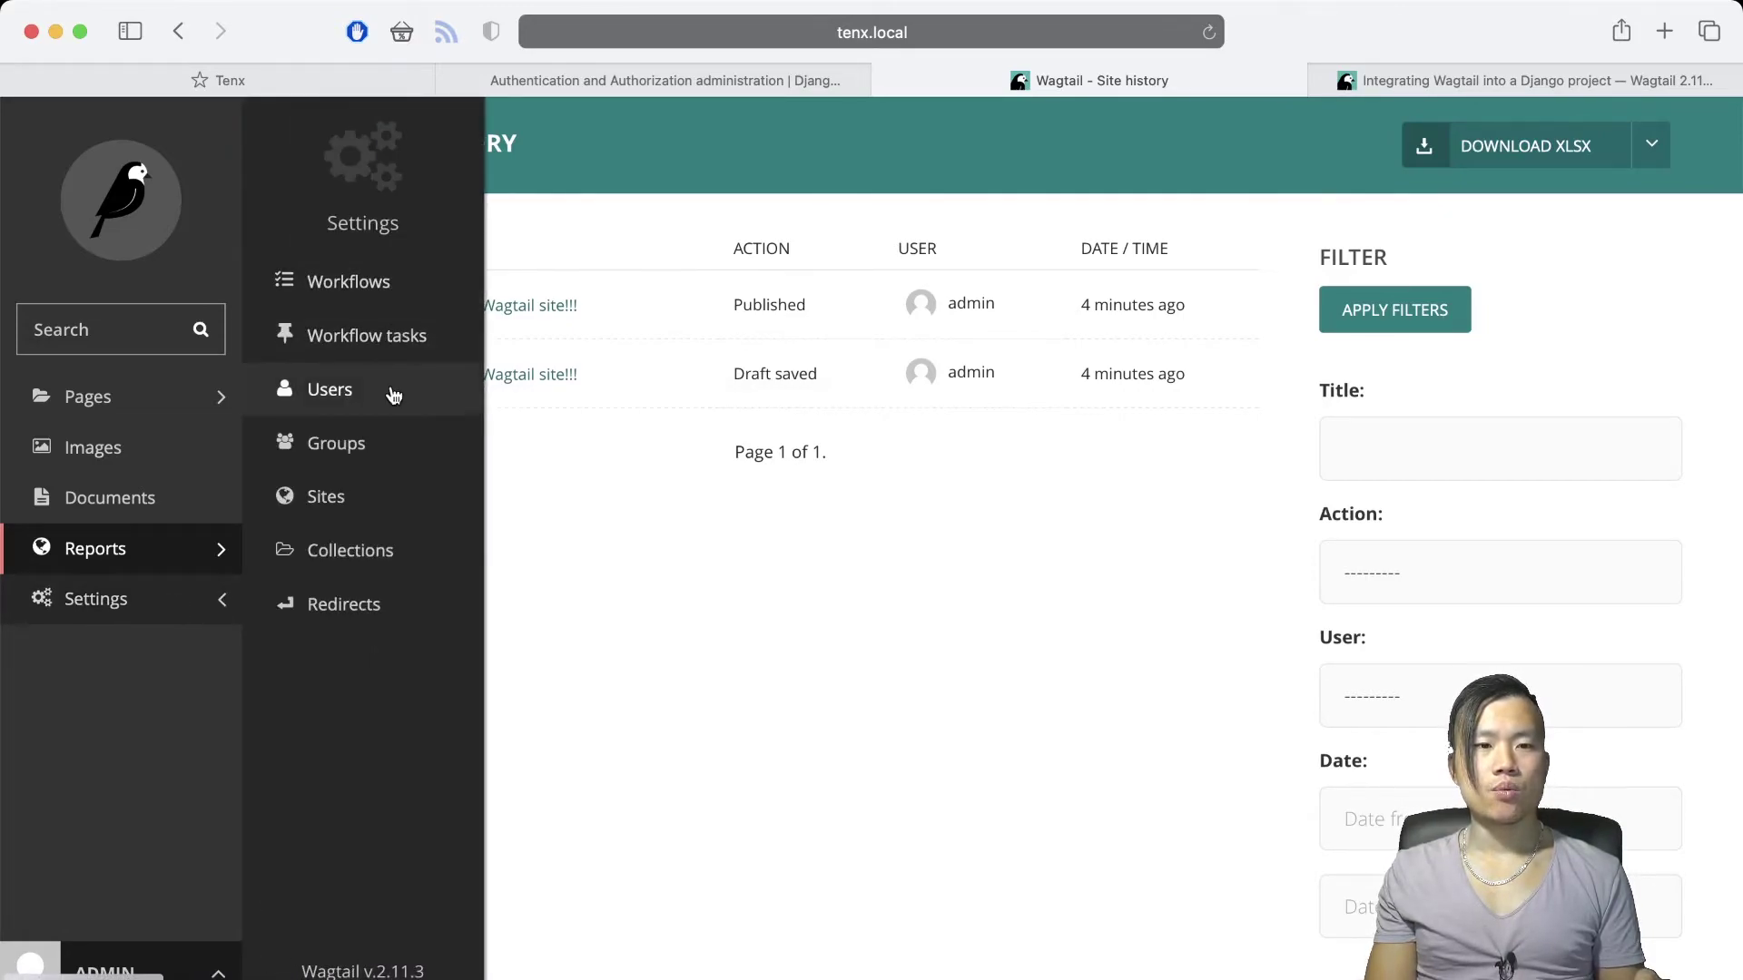
{"action": "left_click", "coordinate": [382, 287]}
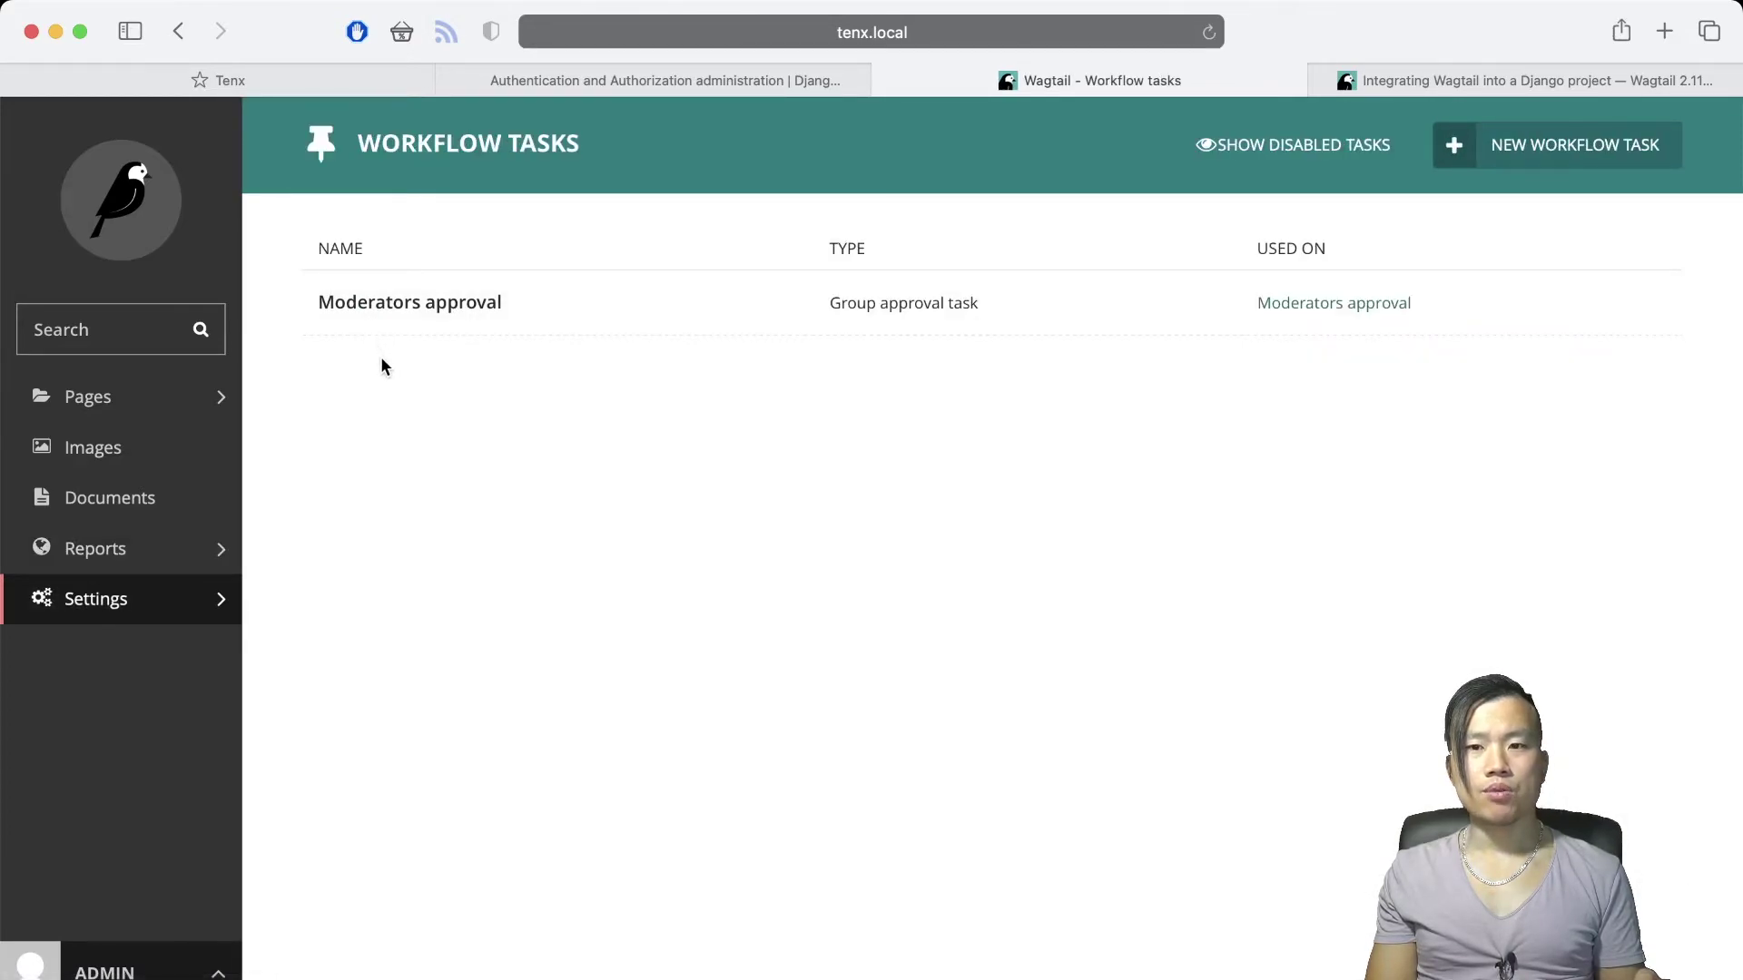
{"action": "left_click", "coordinate": [95, 600]}
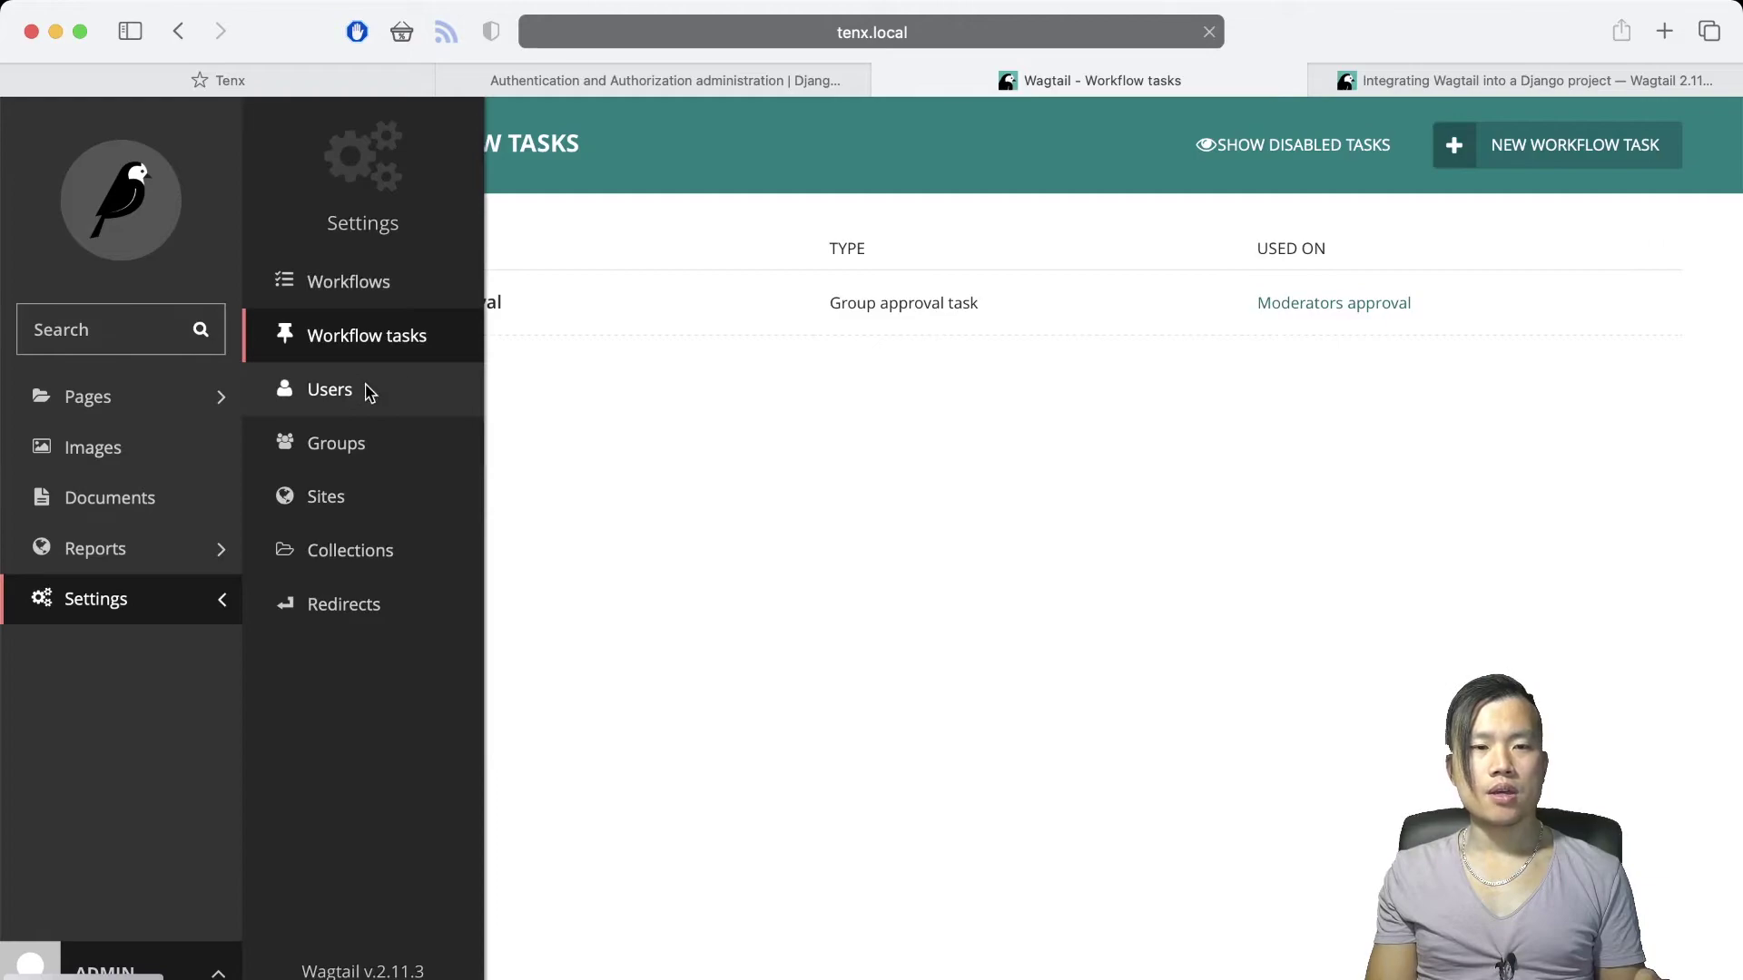
{"action": "left_click", "coordinate": [366, 389]}
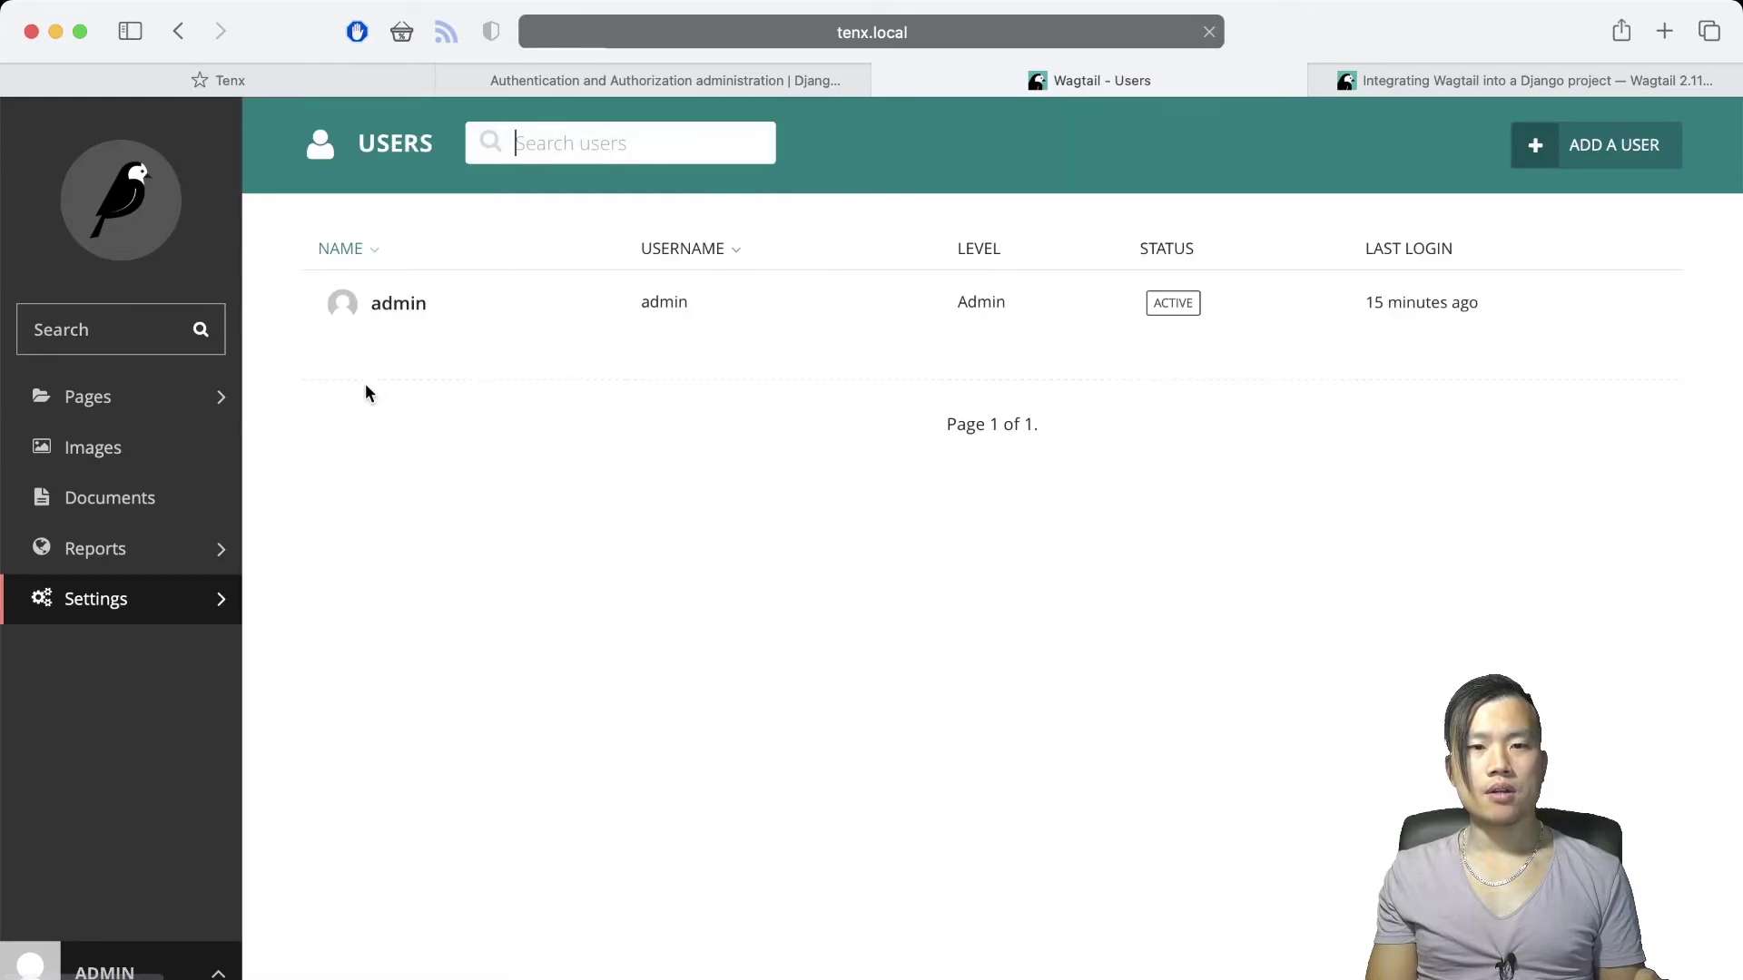
{"action": "left_click", "coordinate": [171, 601]}
{"action": "left_click", "coordinate": [319, 451]}
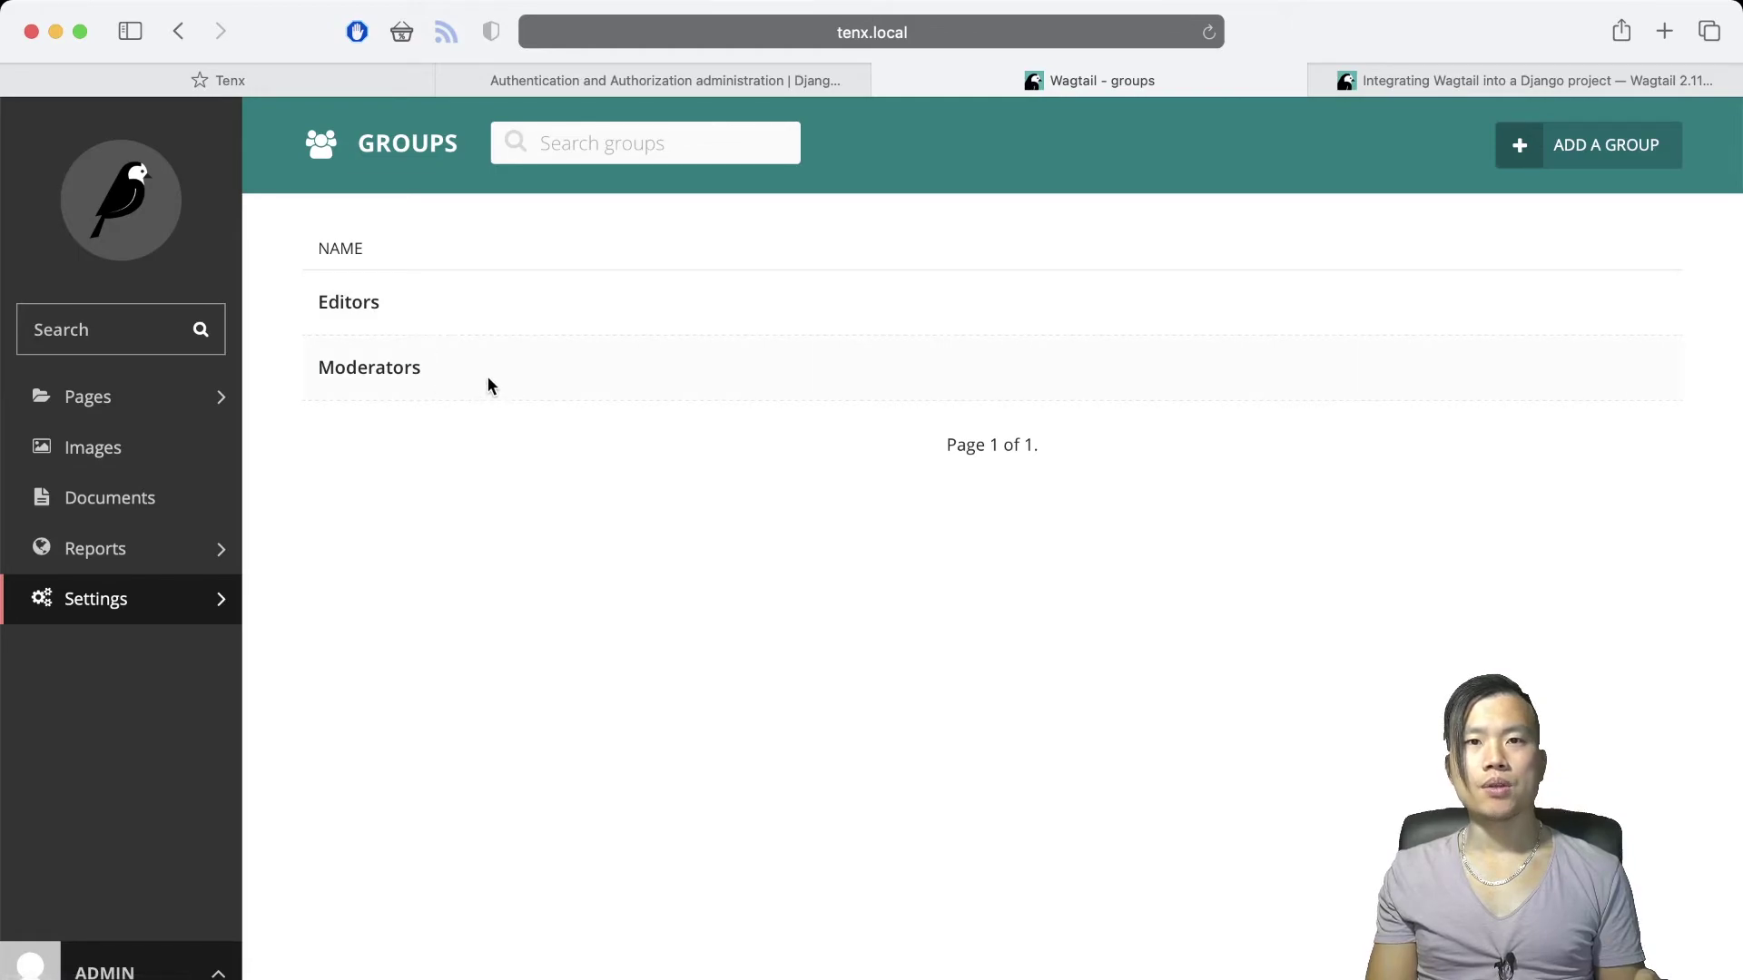
View the Sites settings, then the Collections page showing no collections yet
{"action": "left_click", "coordinate": [214, 603]}
{"action": "left_click", "coordinate": [327, 493]}
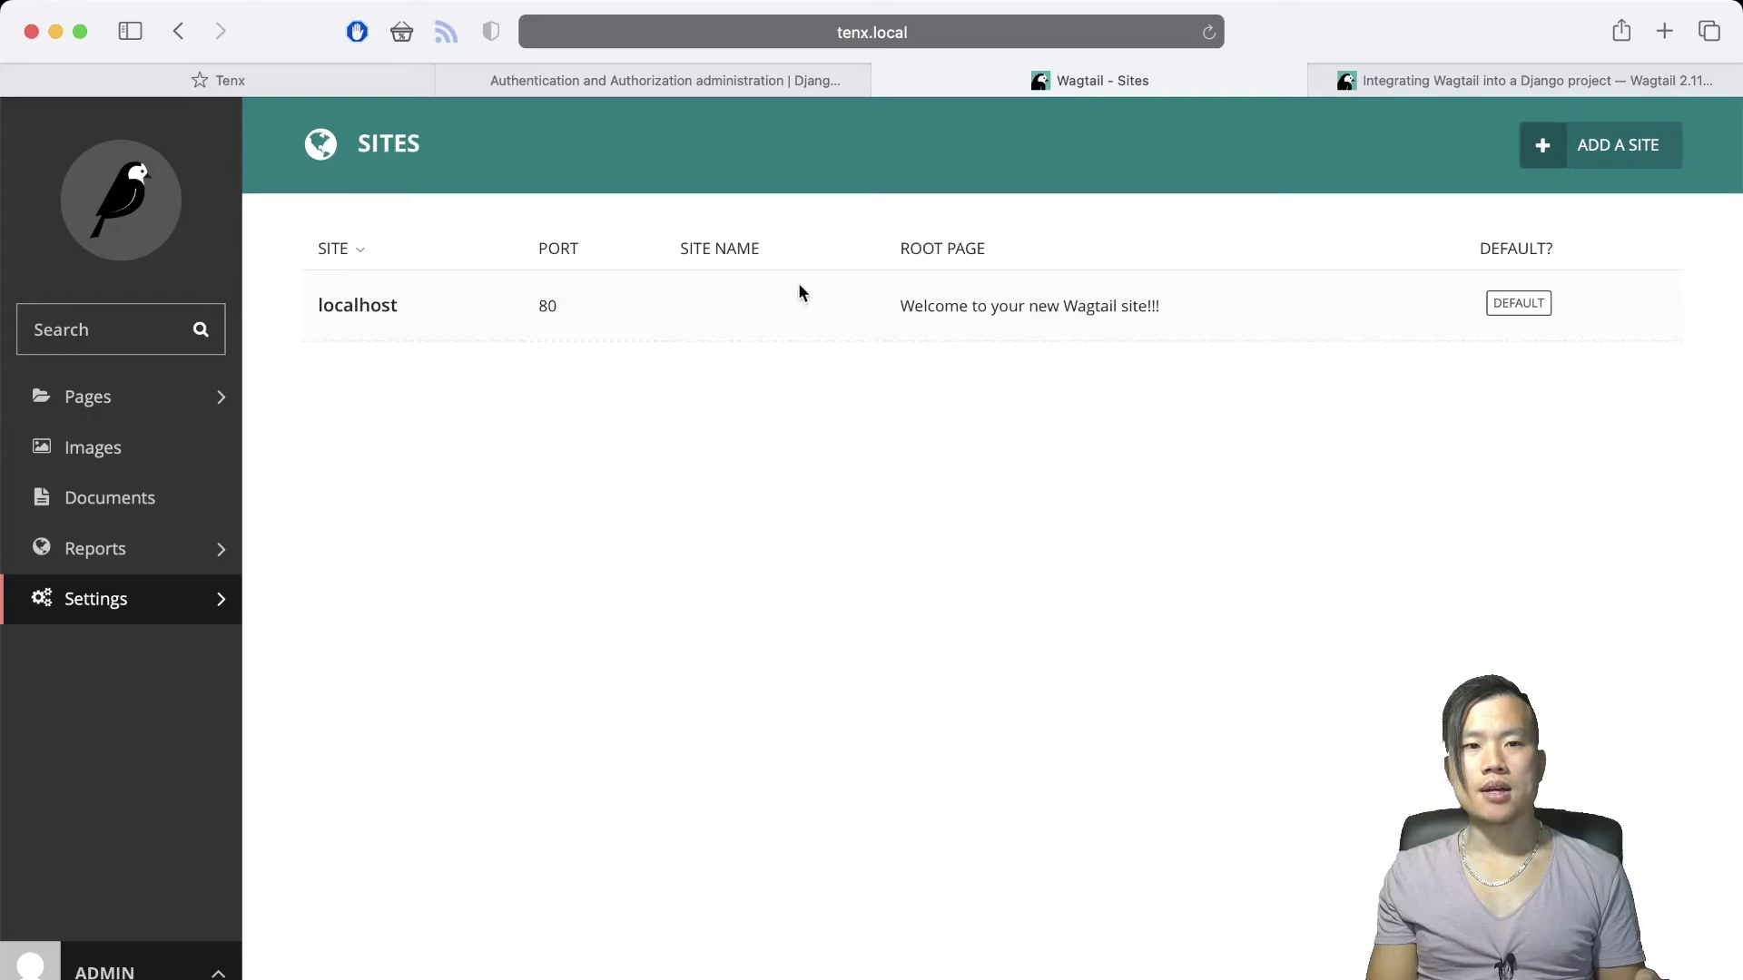
{"action": "left_click", "coordinate": [218, 599]}
{"action": "left_click", "coordinate": [388, 551]}
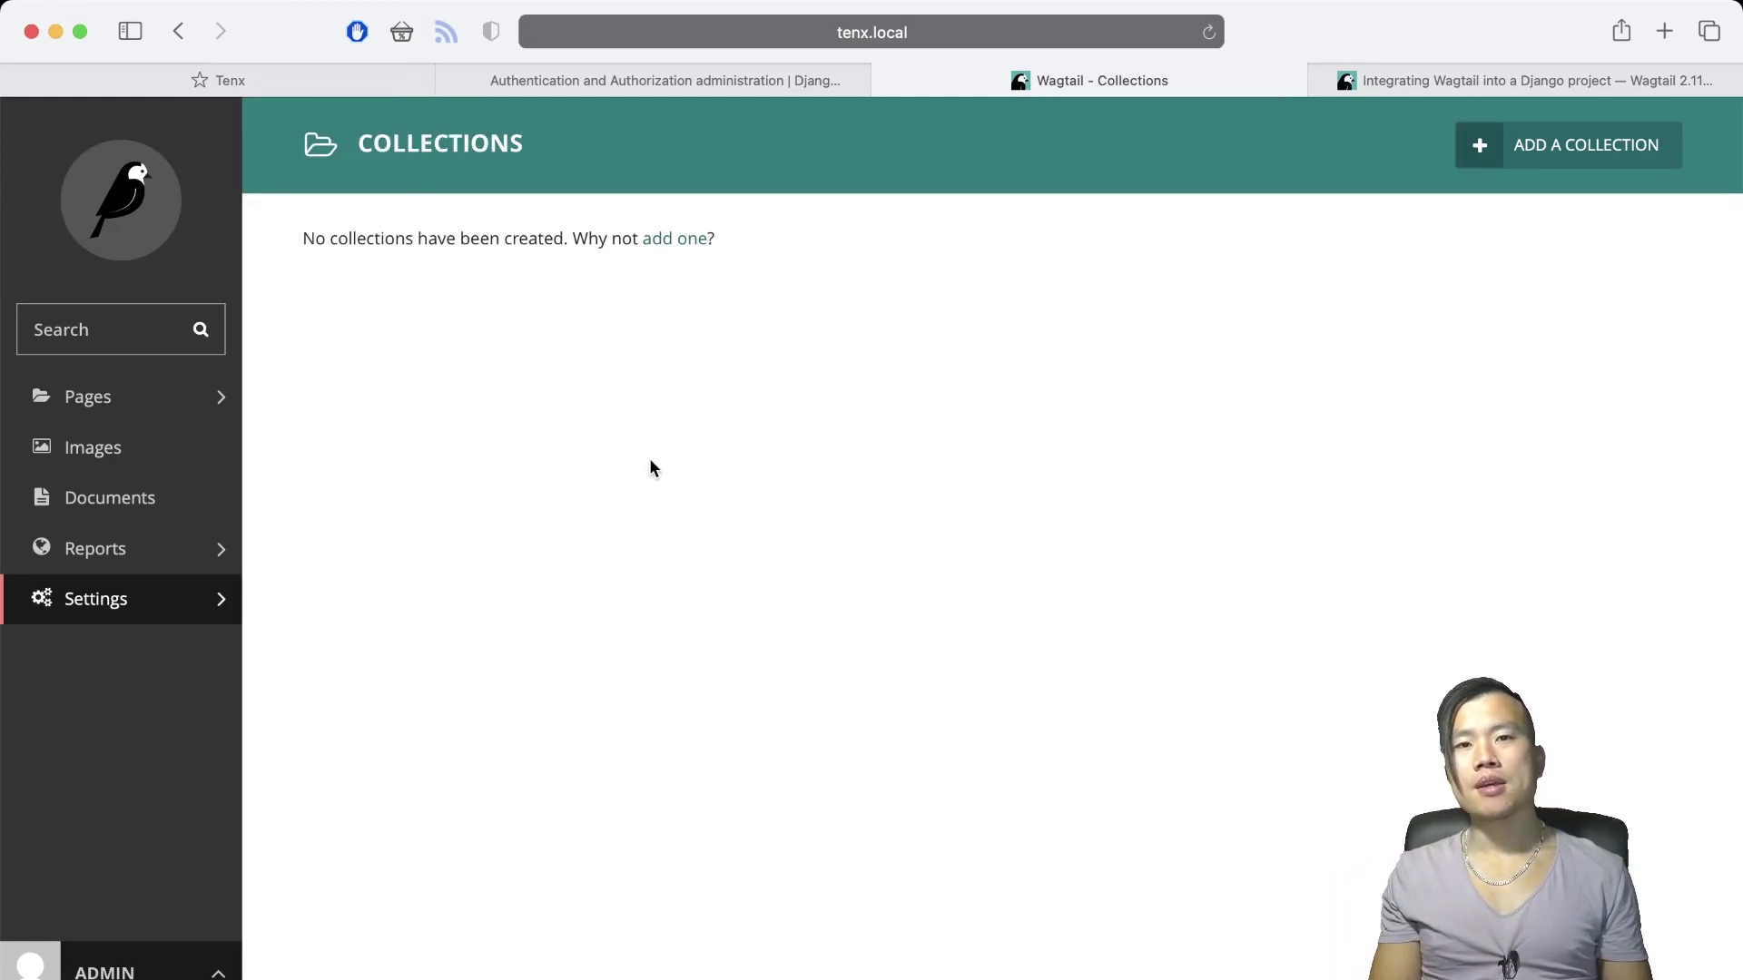
Check the empty Redirects page and account settings, then return to the 'Welcome to your new Wagtail site!!!' listing
{"action": "left_click", "coordinate": [220, 601]}
{"action": "left_click", "coordinate": [345, 605]}
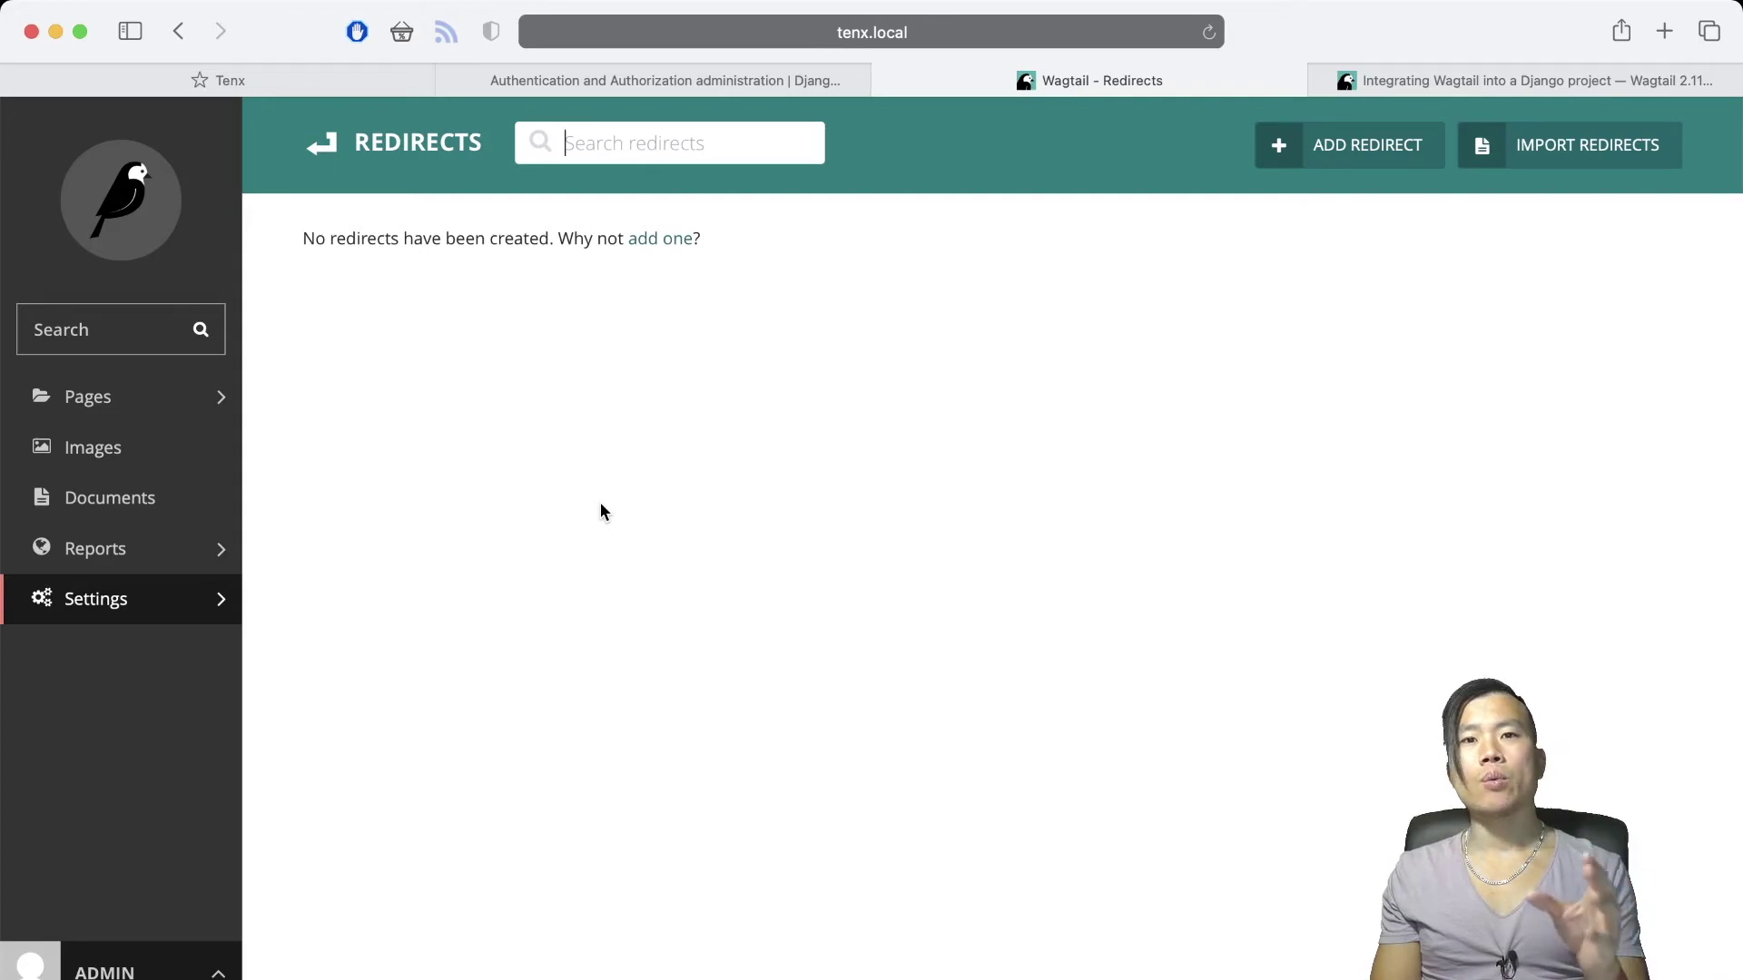
{"action": "left_click", "coordinate": [145, 970]}
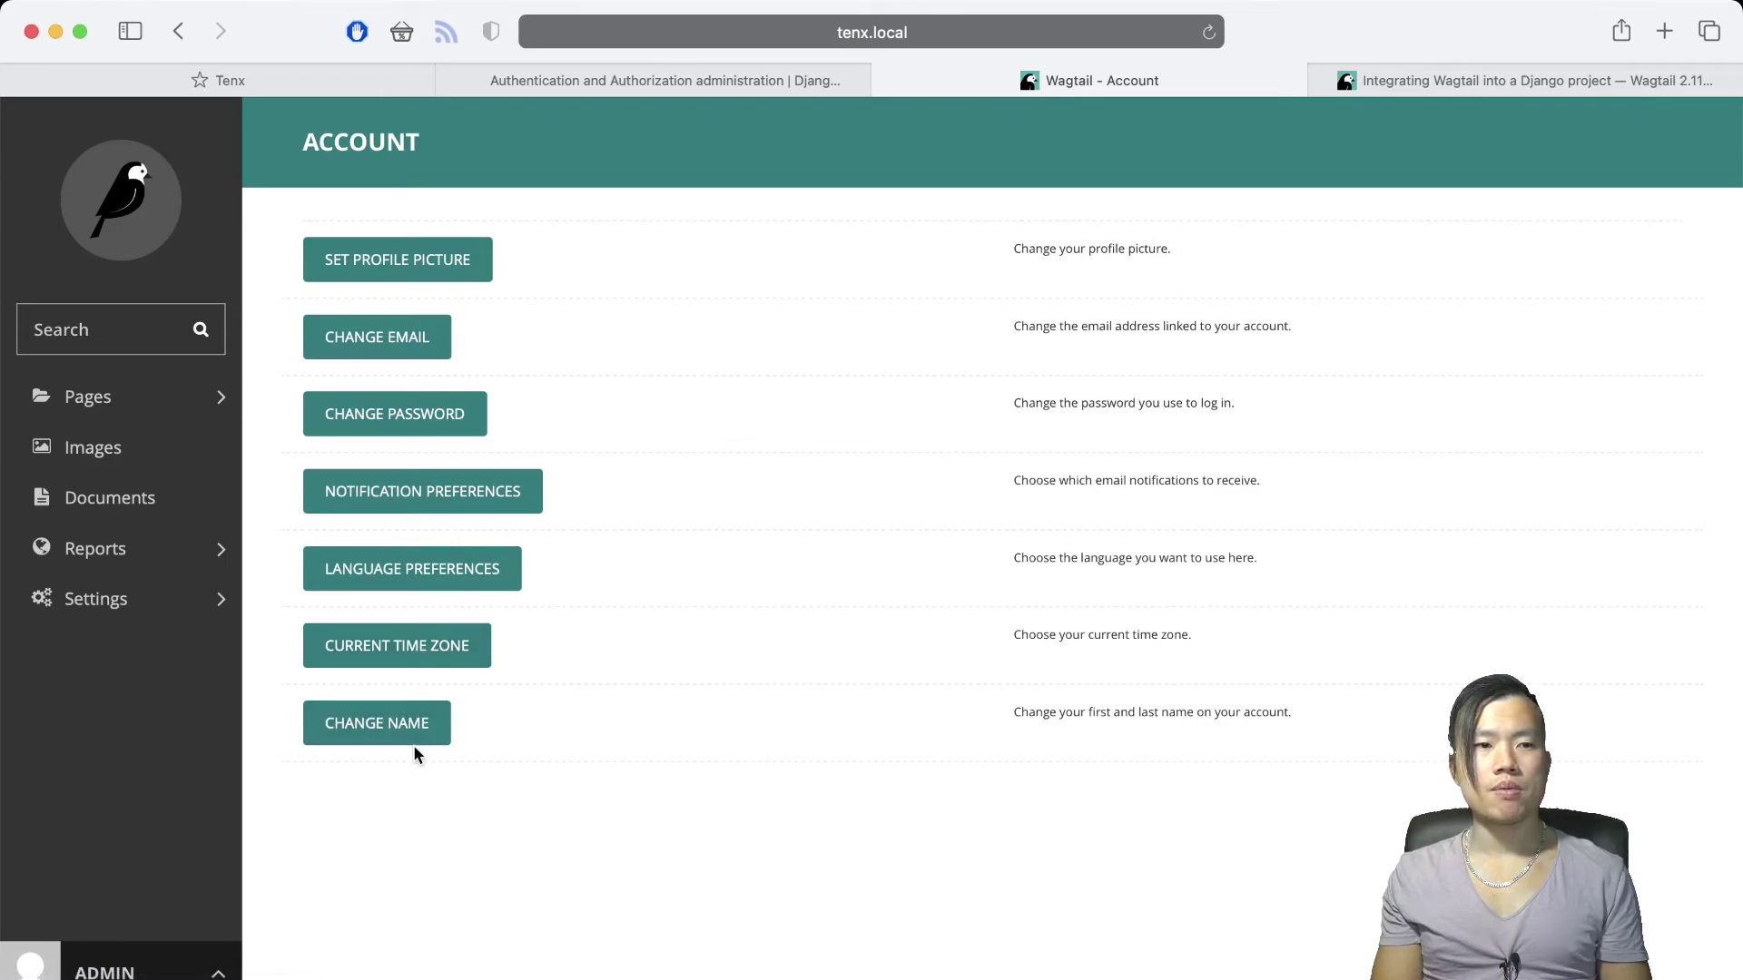
{"action": "left_click", "coordinate": [91, 396]}
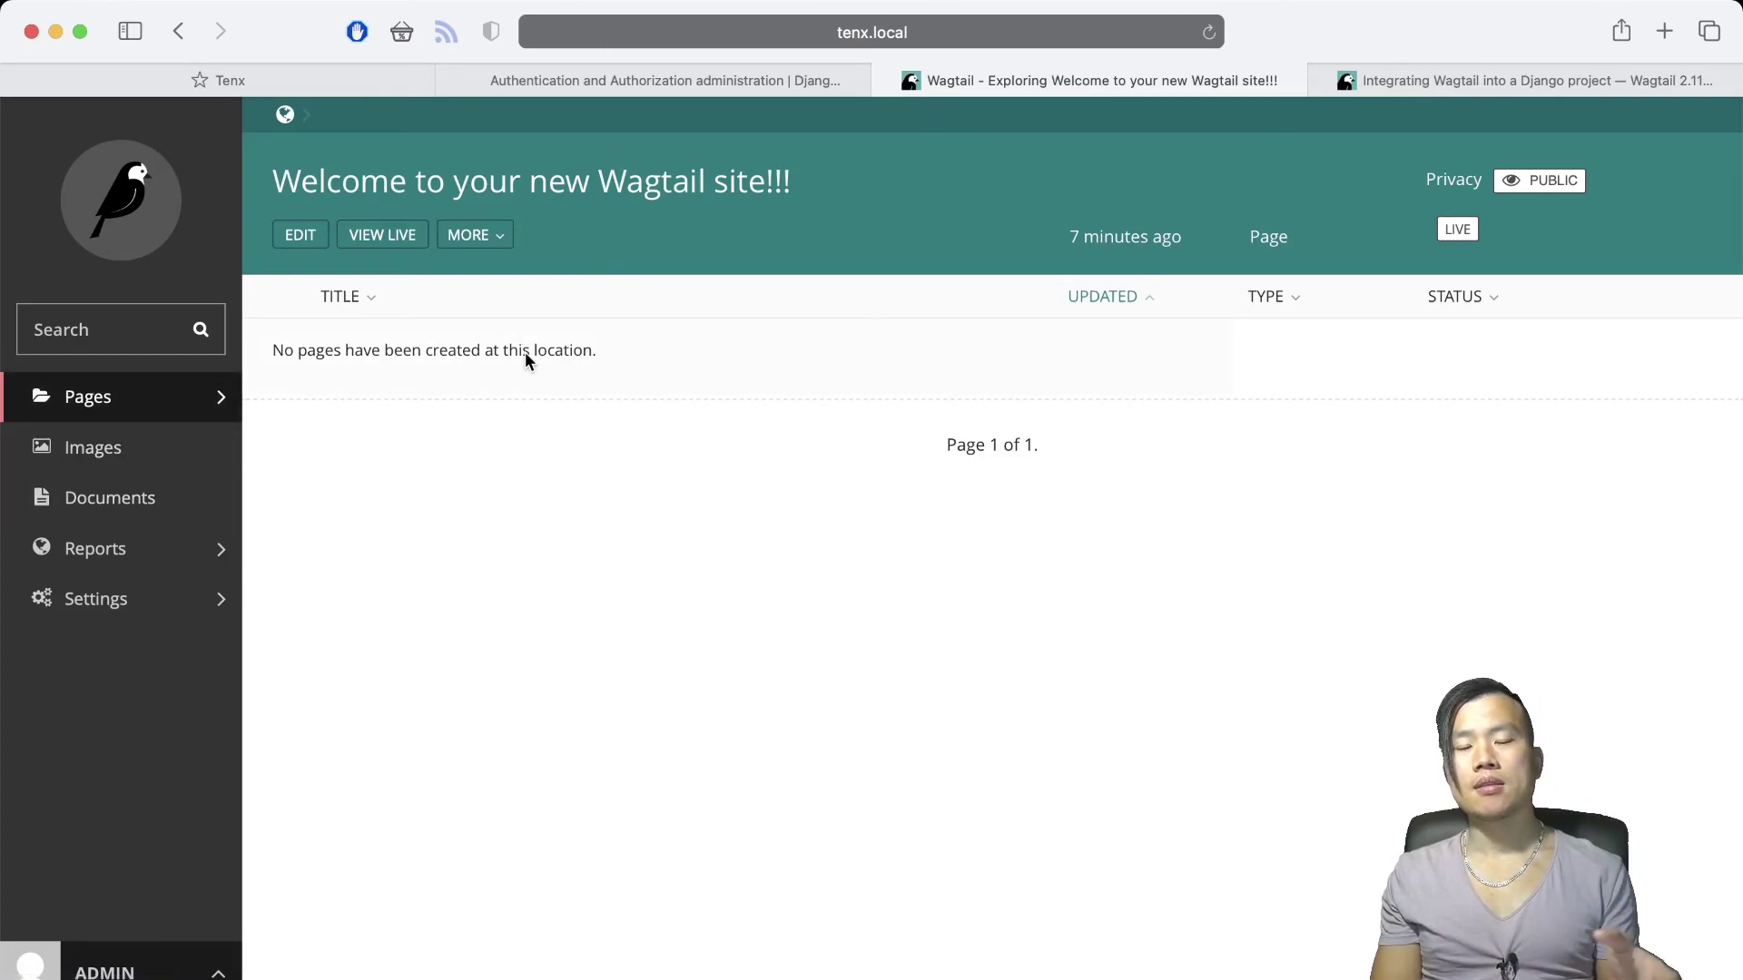
{"action": "left_click", "coordinate": [786, 958]}
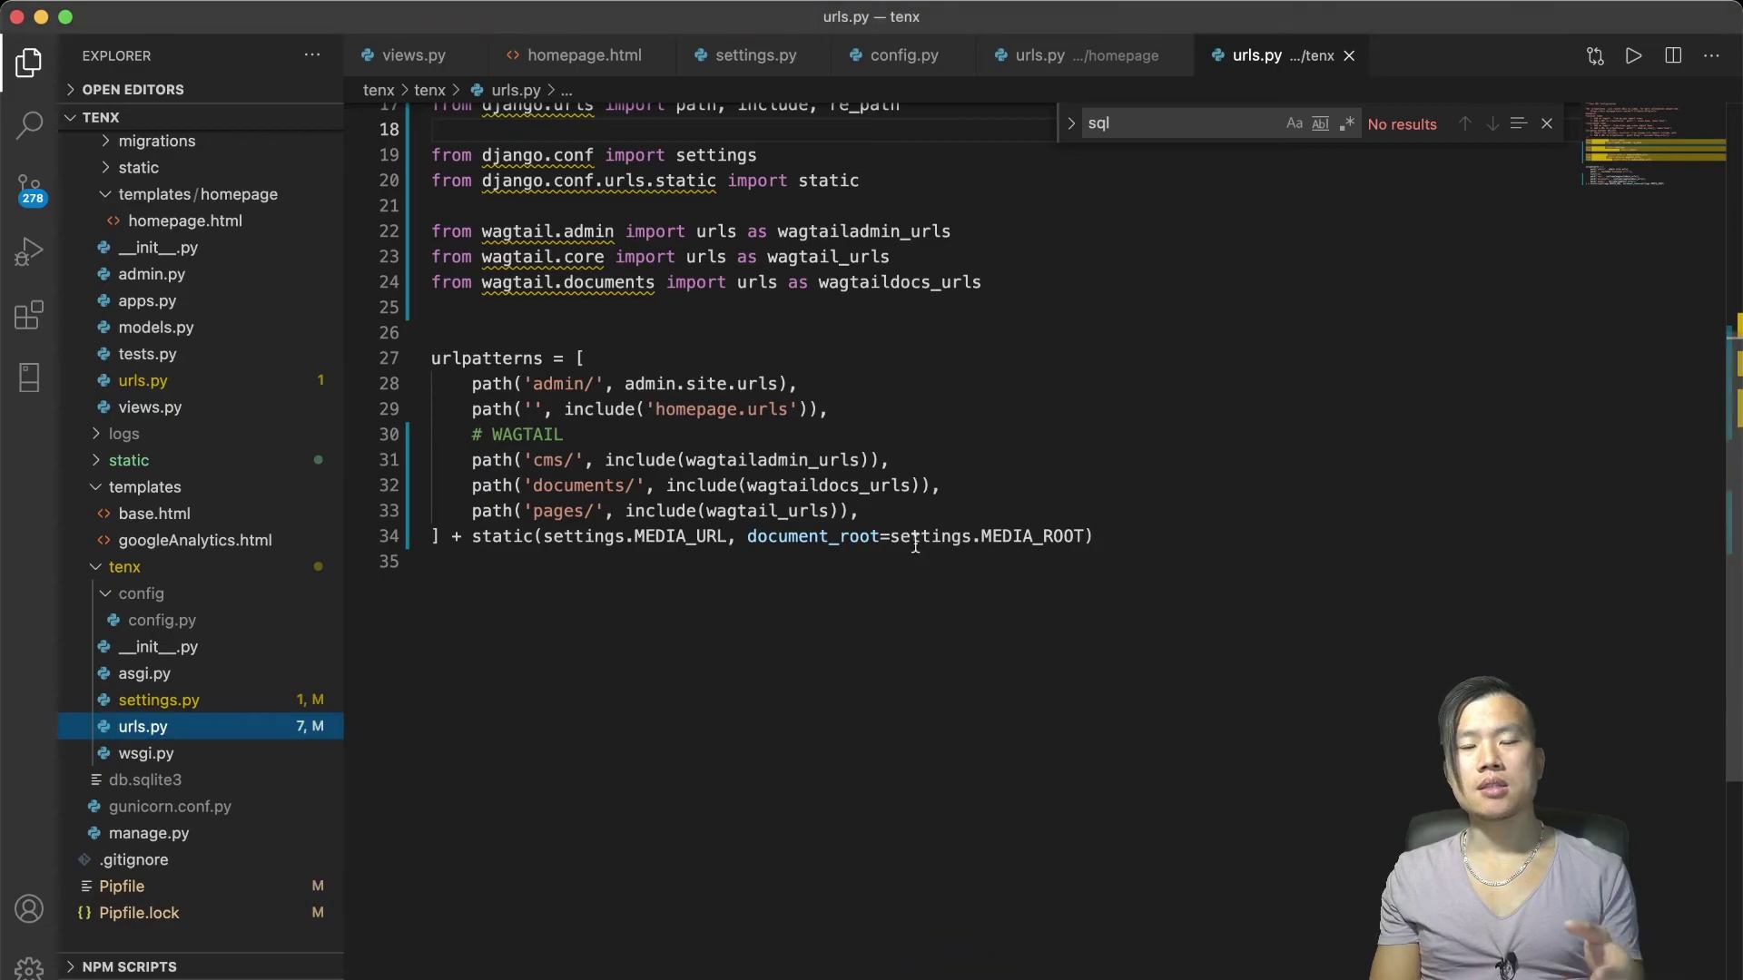